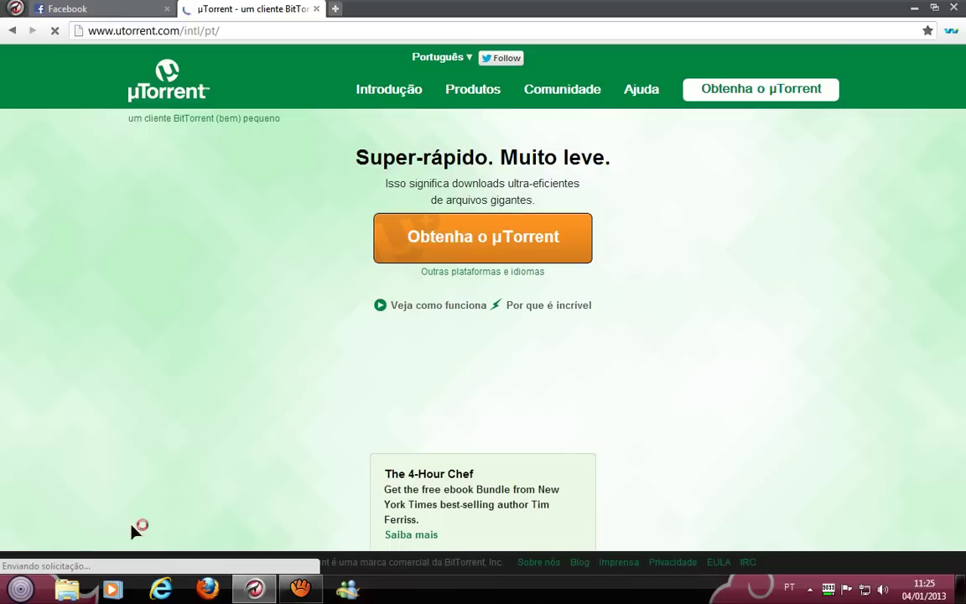
Go to google.com.br, search for "the pirates bay apk", and open the thepiratebay.se result.
left_click(243, 30)
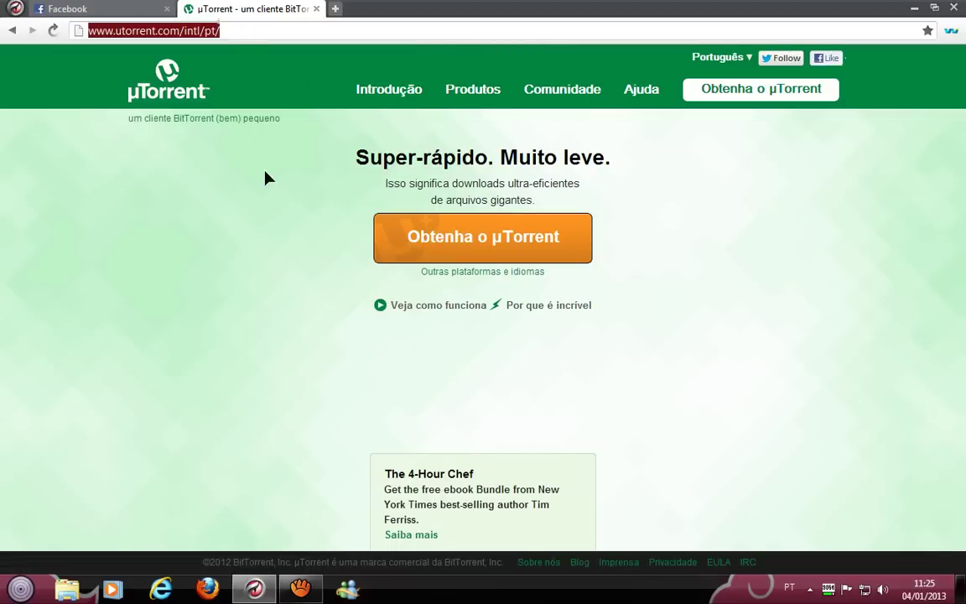
type("google.com.br")
key("Return")
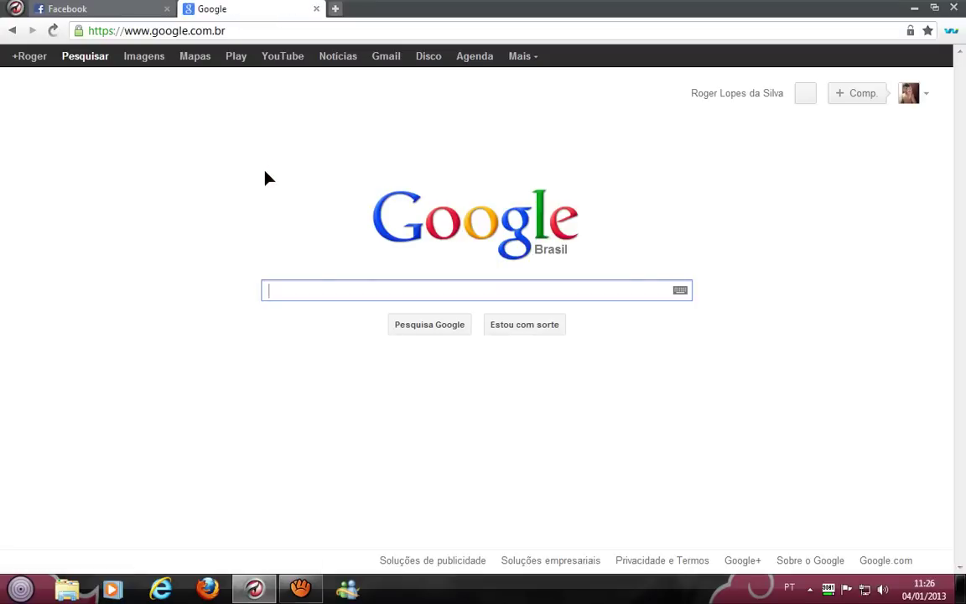
type("the p")
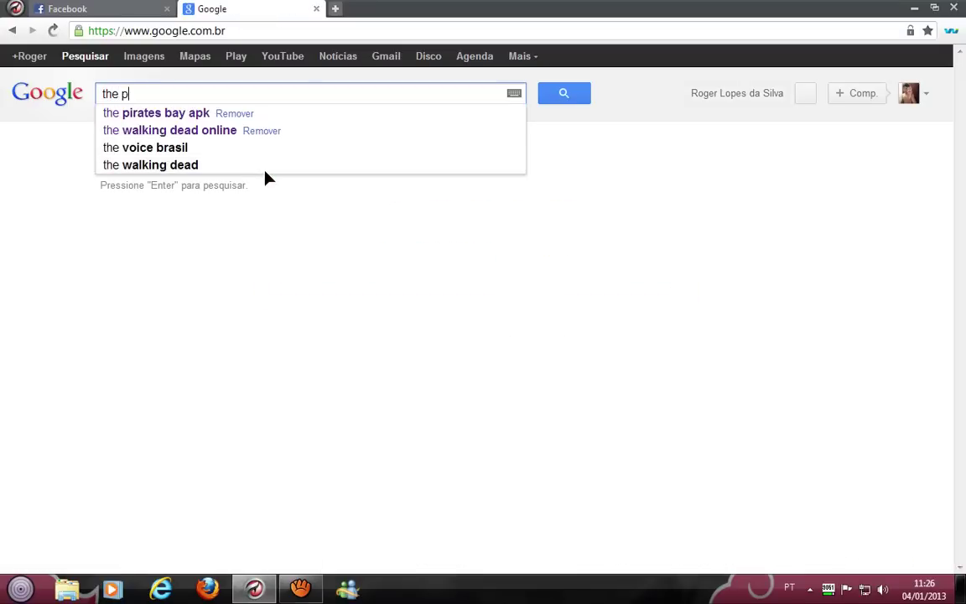
type("irates")
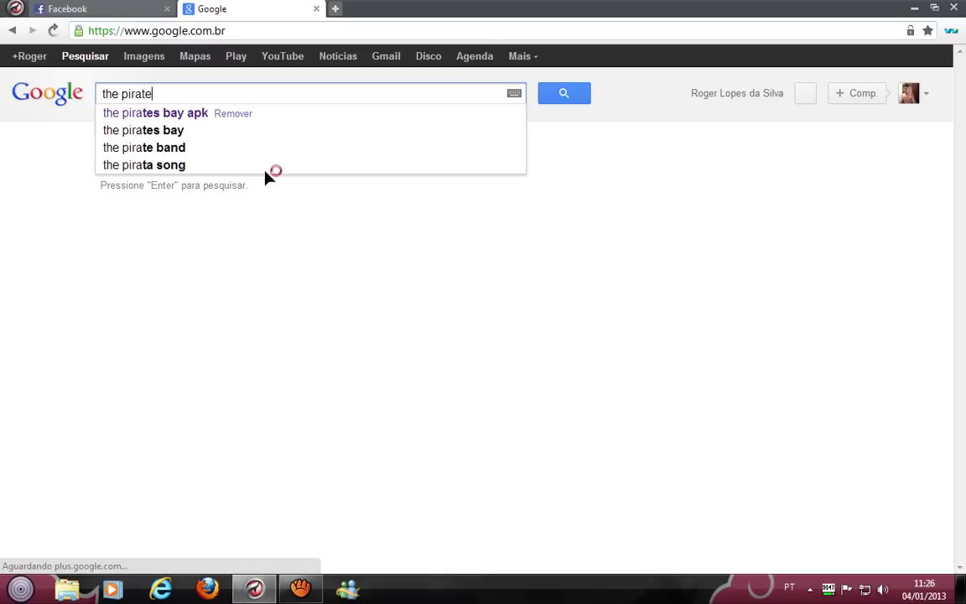
key("Down")
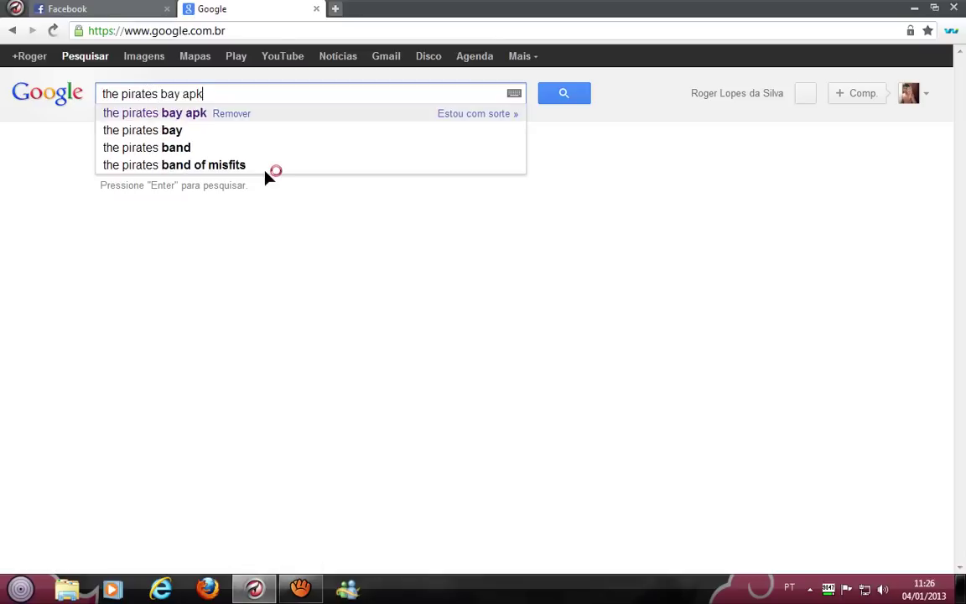
left_click(189, 121)
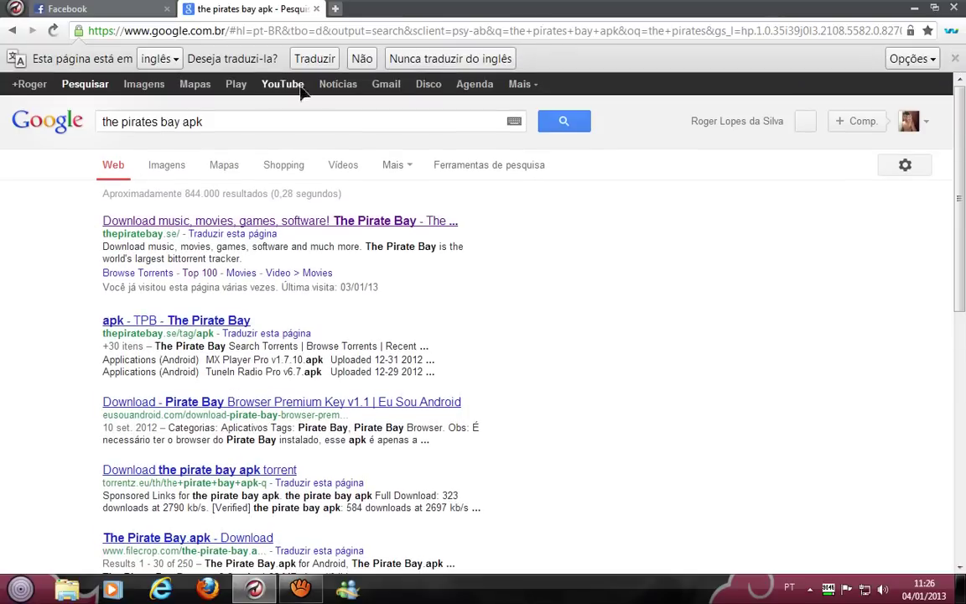
left_click(139, 194)
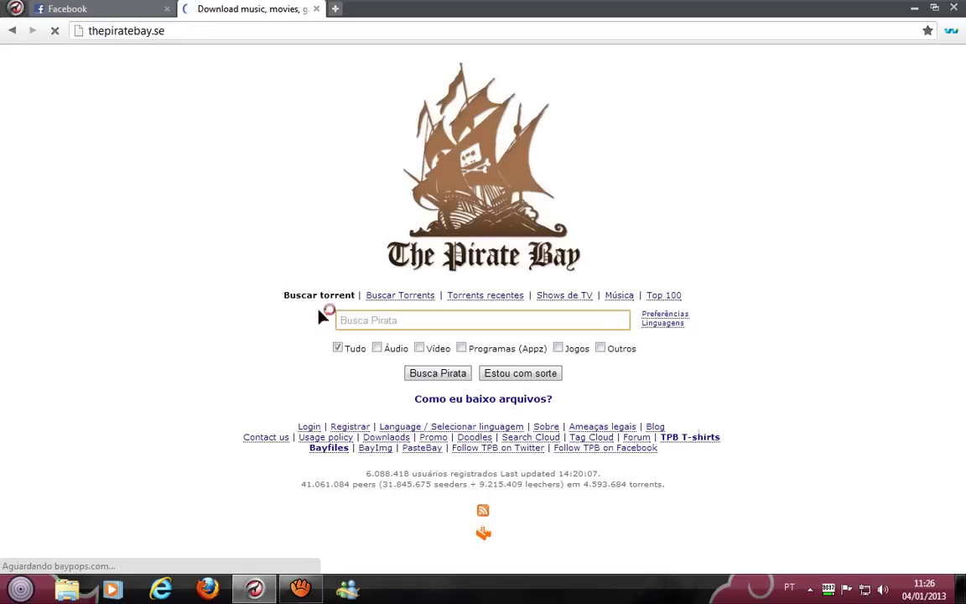
Search the torrent site for "naruto shippuden ultimate ninja impact pc".
left_click(373, 322)
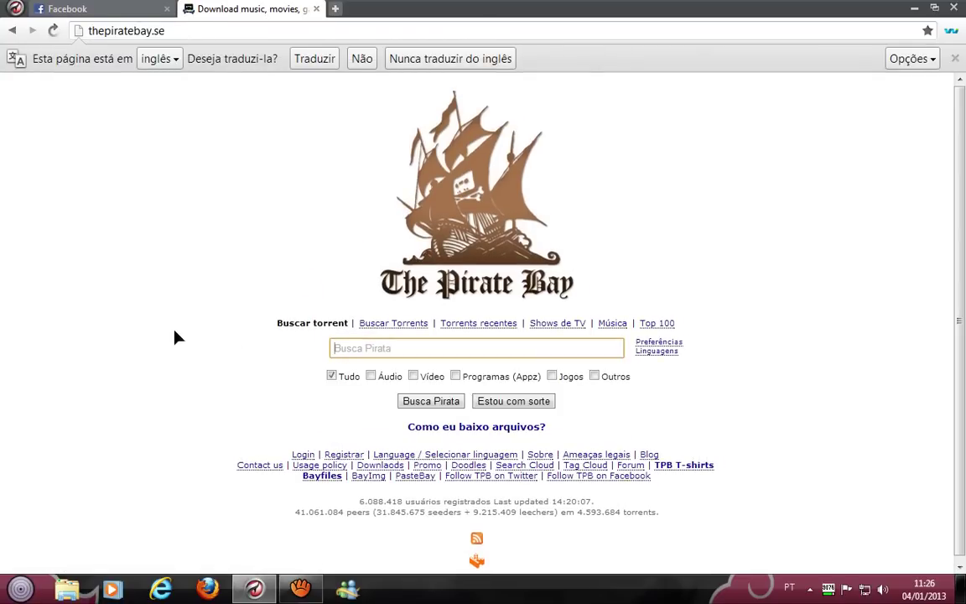
type("naruto")
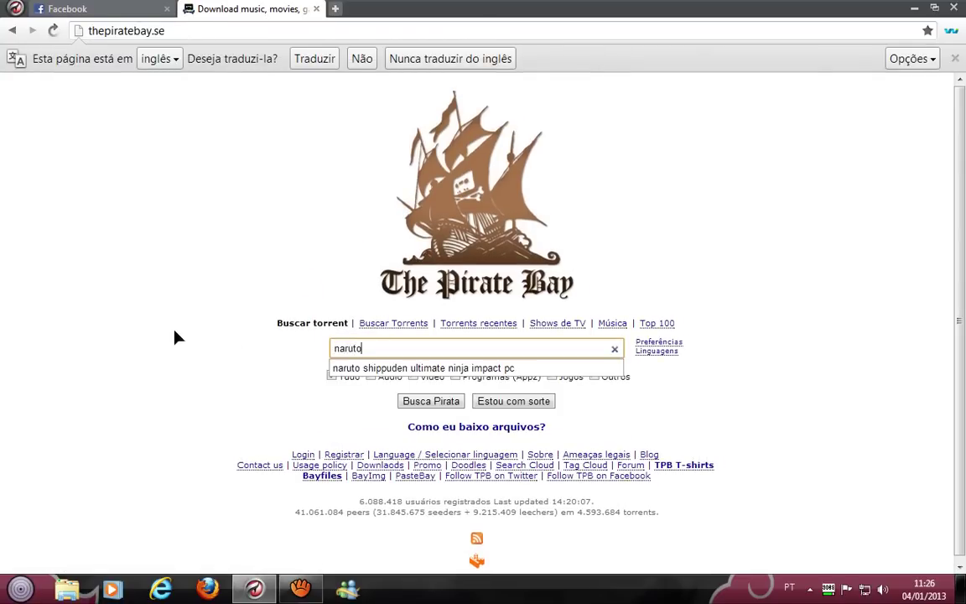
key("Down")
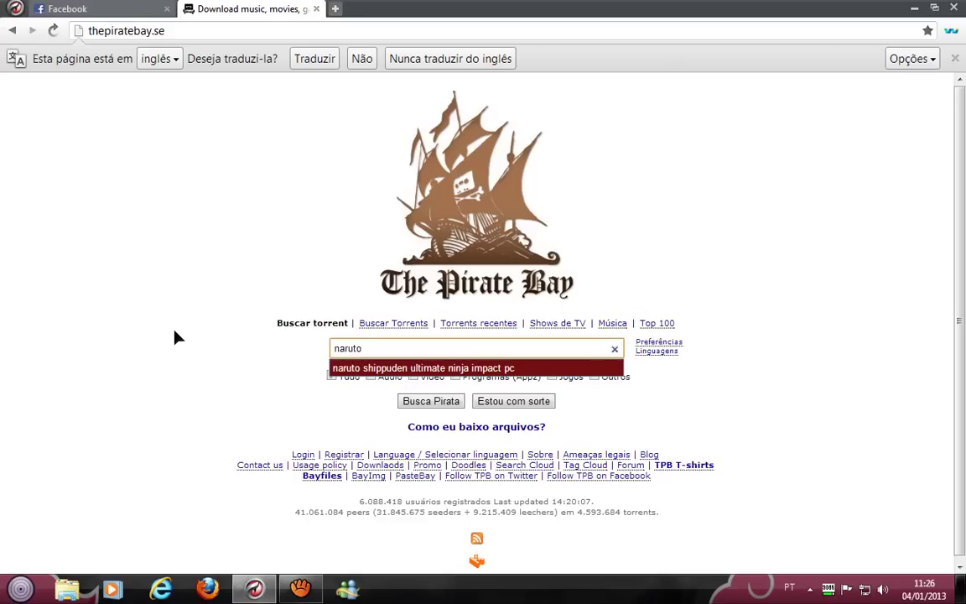
key("Return")
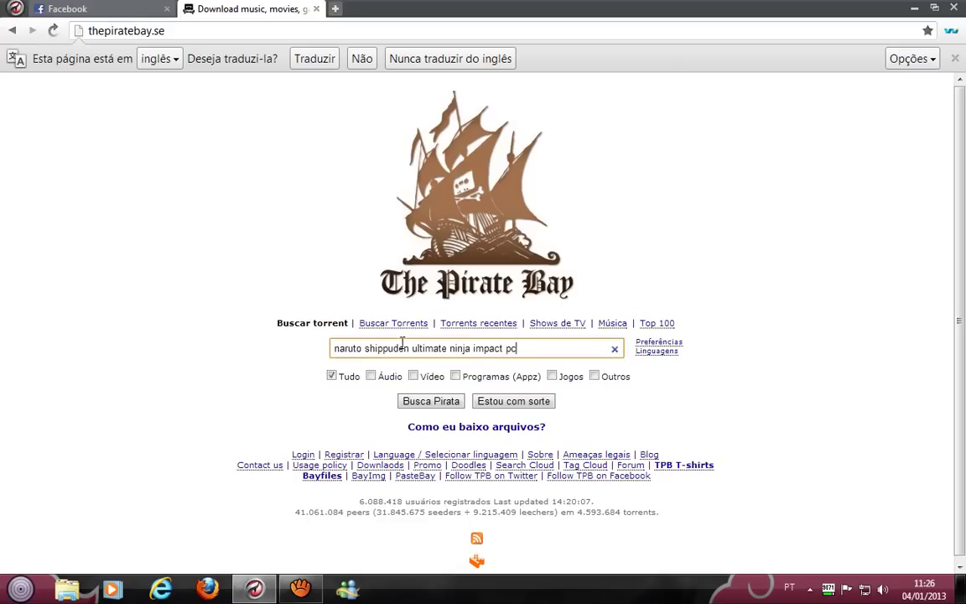
left_click(431, 406)
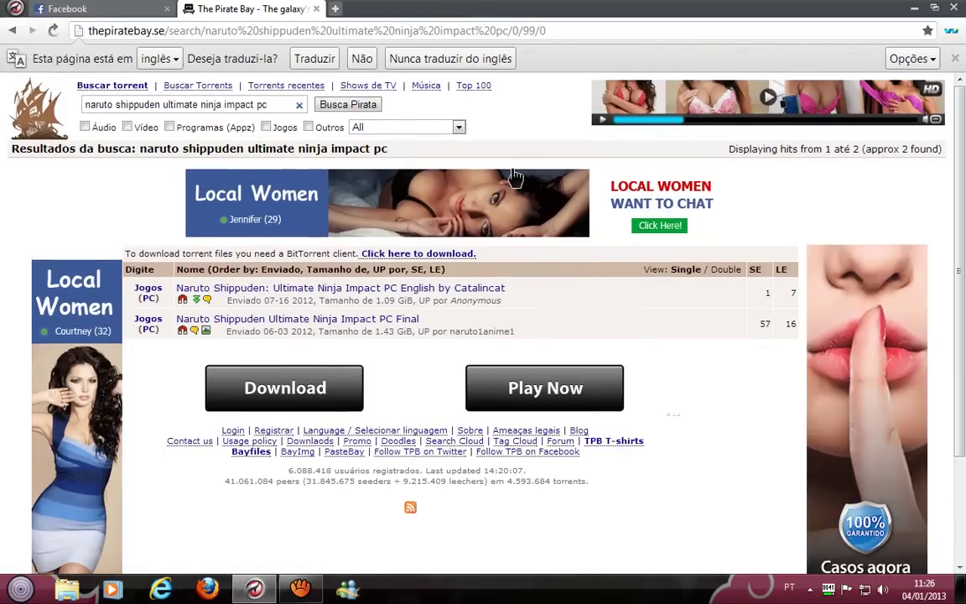
Open the "Naruto Shippuden Ultimate Ninja Impact PC Final" torrent page, closing the pop-up window and declining the page translation.
left_click(361, 58)
scroll(369, 218, "down", 2)
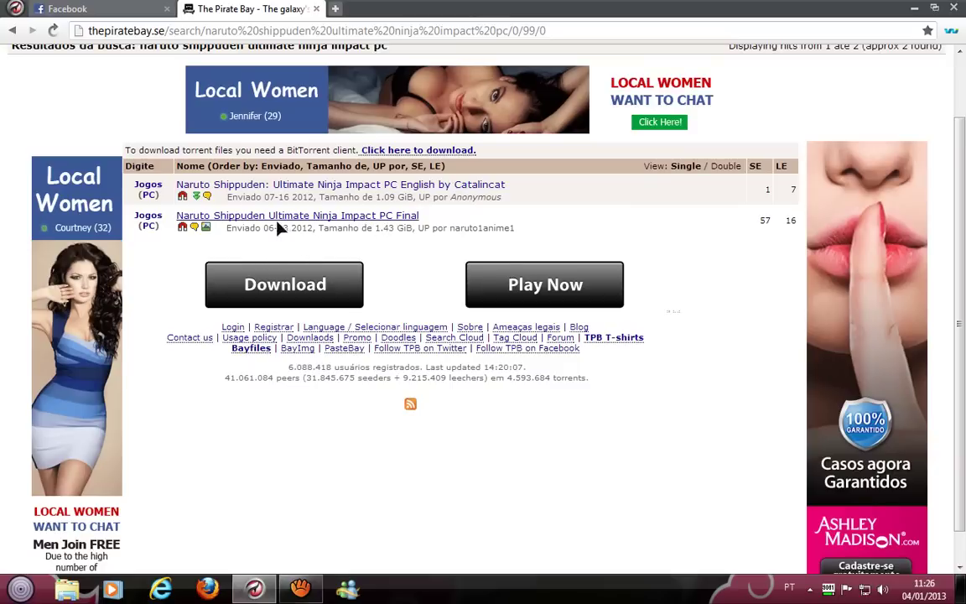
left_click(302, 219)
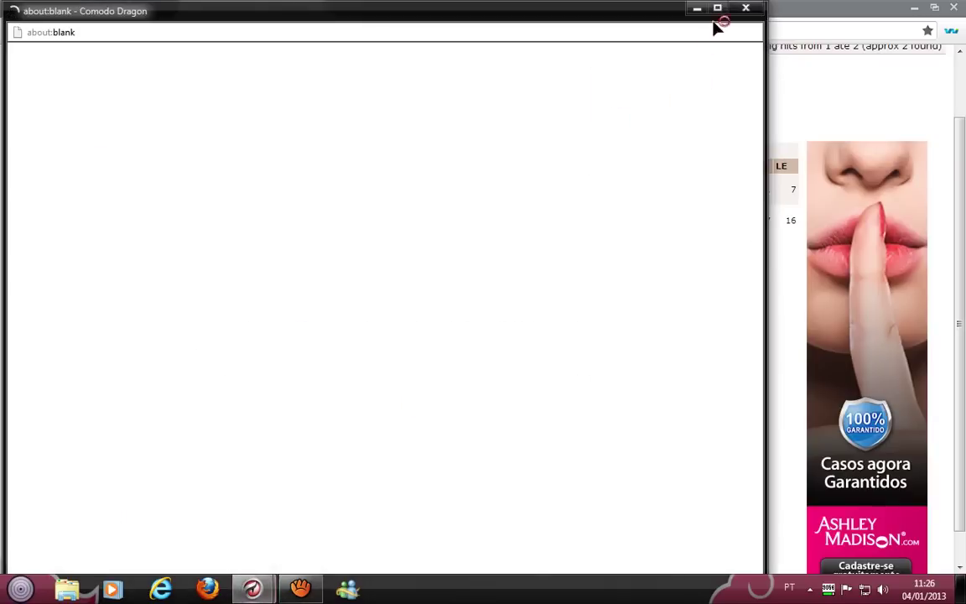
left_click(746, 7)
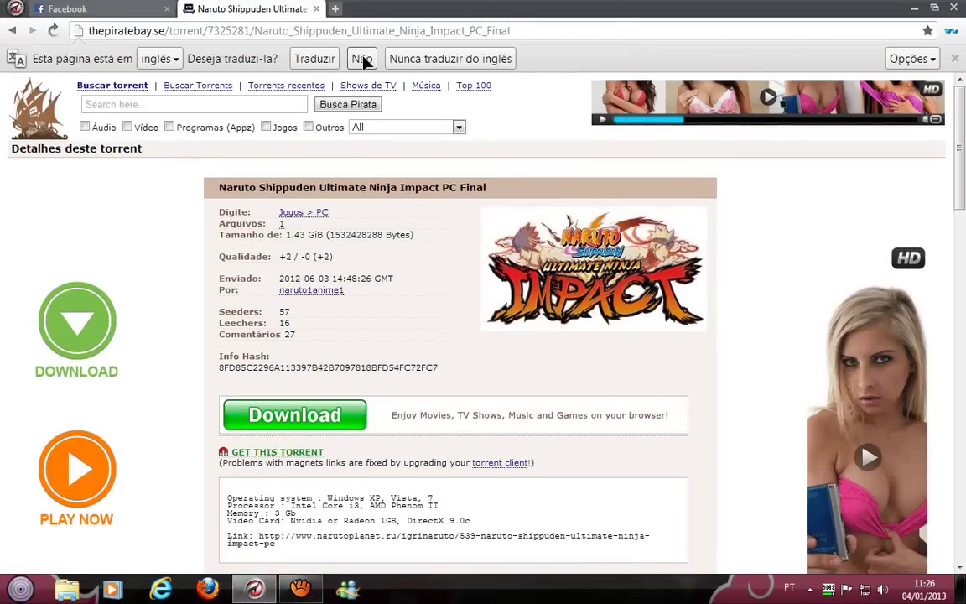
left_click(363, 59)
Request the torrent through its magnet link and decline to start the external application.
scroll(389, 209, "down", 2)
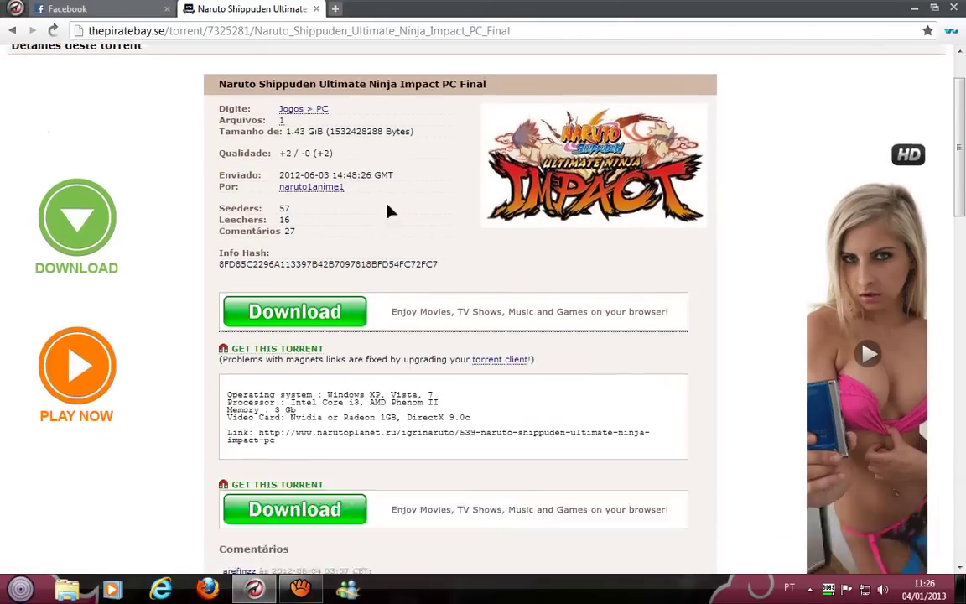
left_click(279, 276)
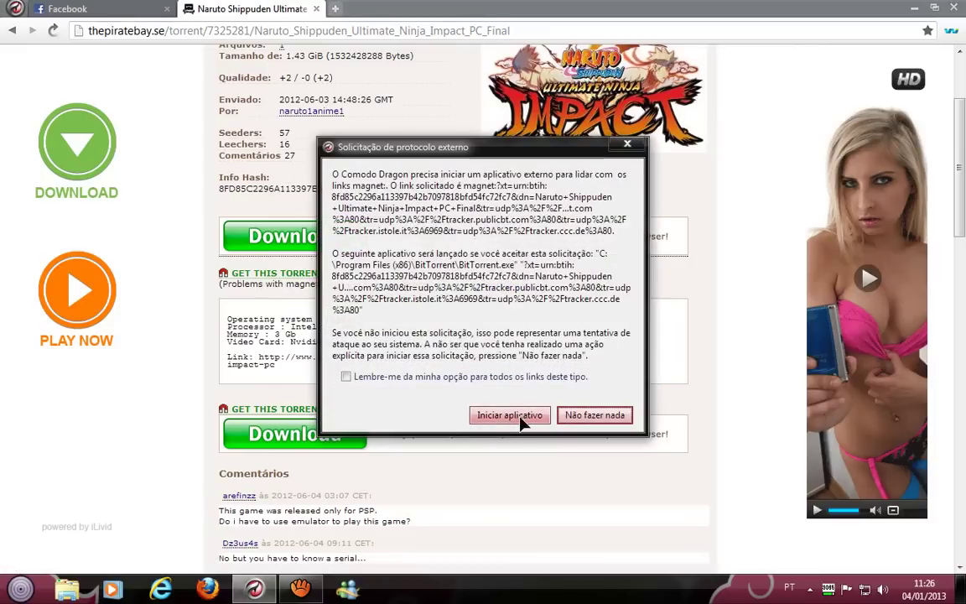
left_click(581, 417)
Show the hidden notification area icons to point out the torrent client, and return to the torrent page.
left_click(810, 589)
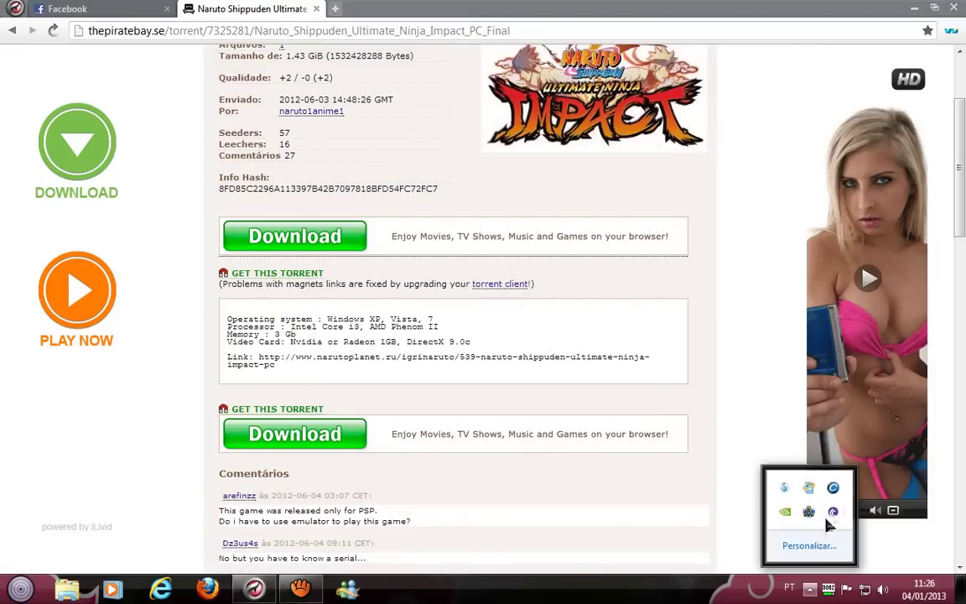
right_click(520, 331)
left_click(452, 316)
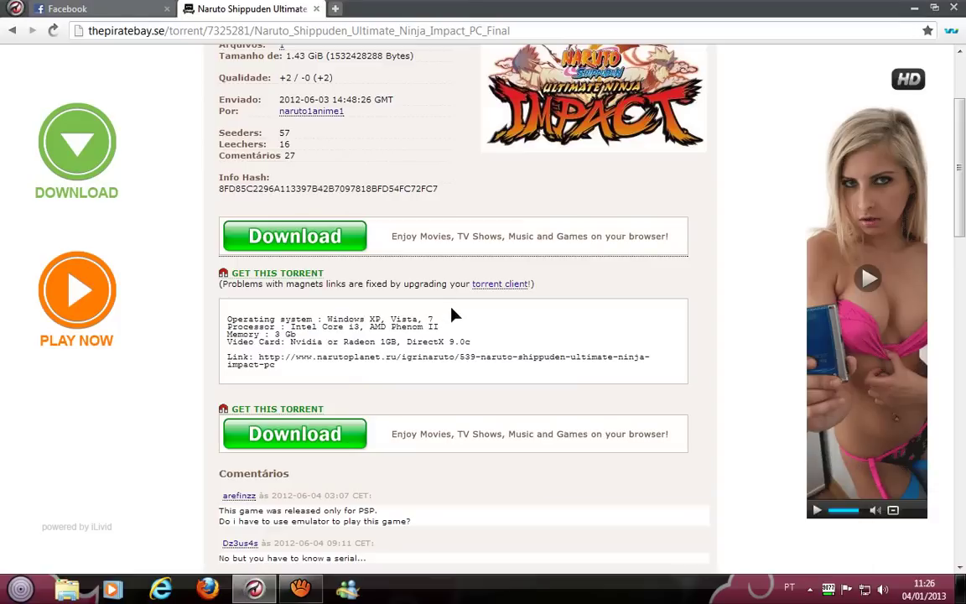
scroll(357, 313, "up", 3)
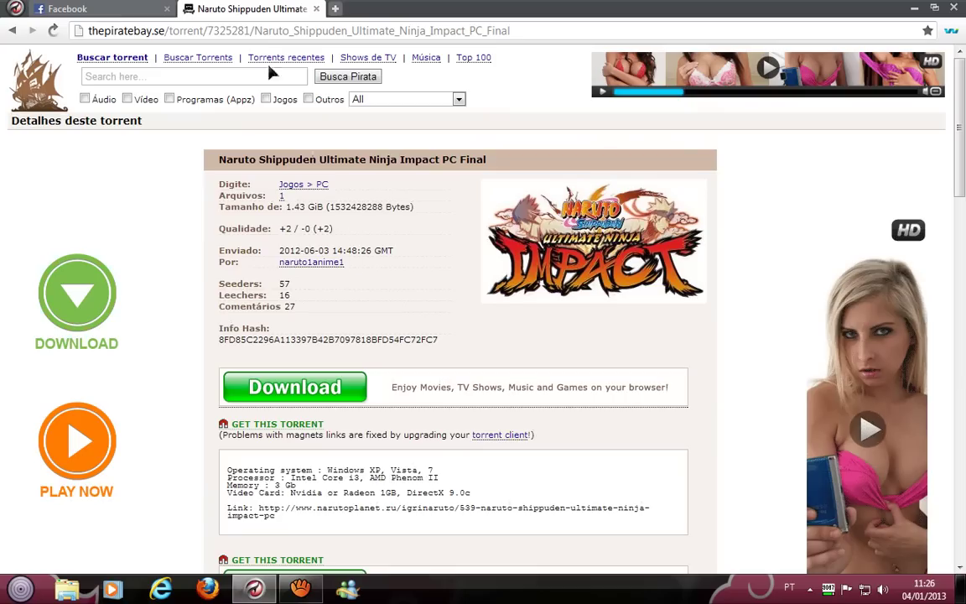
Close the torrent page's tab, show the desktop, and refresh it.
key("ctrl+w")
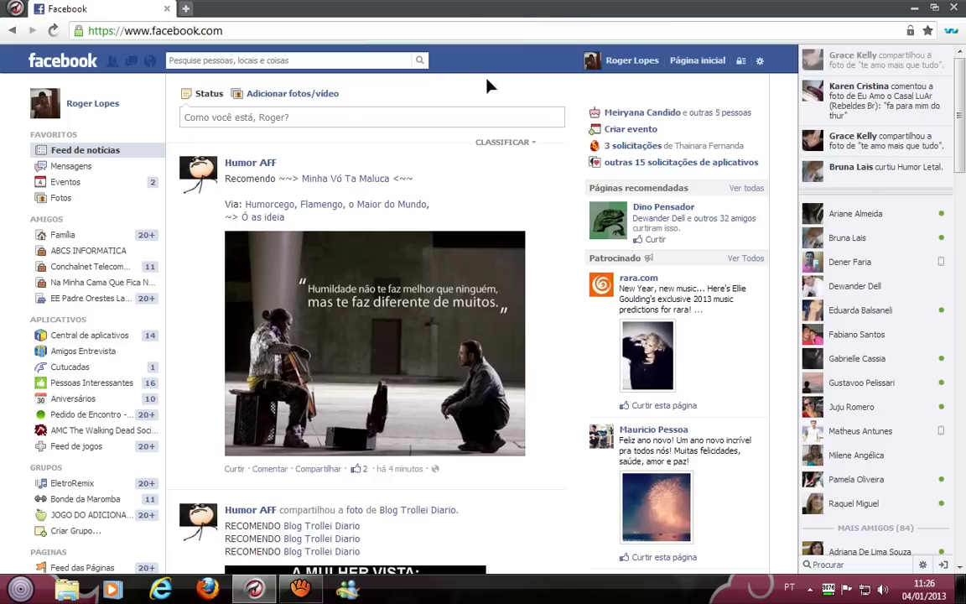
key("super+d")
right_click(454, 141)
left_click(495, 180)
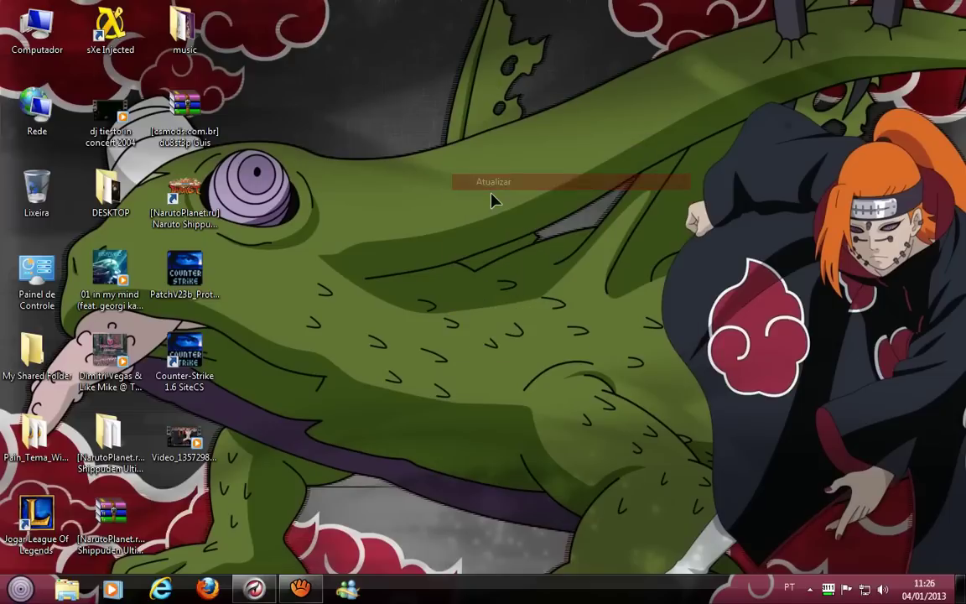
left_click_drag(492, 199, 390, 313)
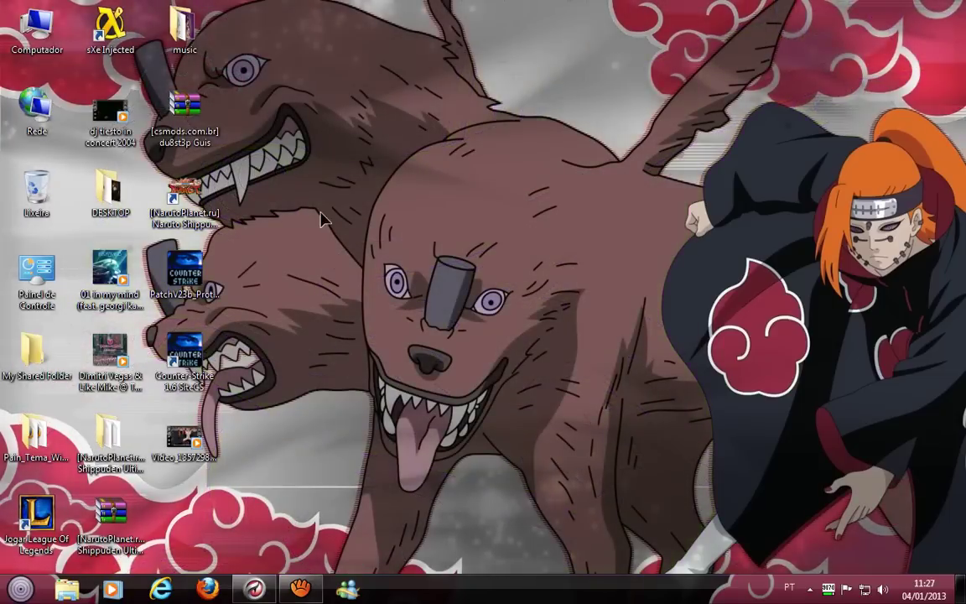
right_click(287, 193)
left_click(320, 251)
Try to extract "[NarutoPlanet.ru]Naruto Shippuden Ultimate Ninja Impact PC Final.rar" directly onto the desktop, and refresh the desktop.
left_click(126, 536)
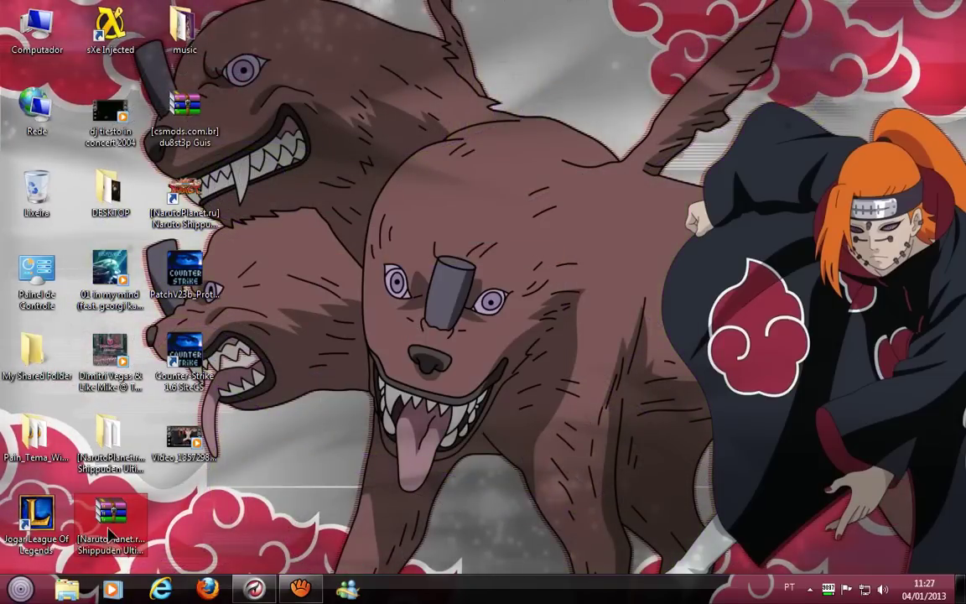
right_click(112, 513)
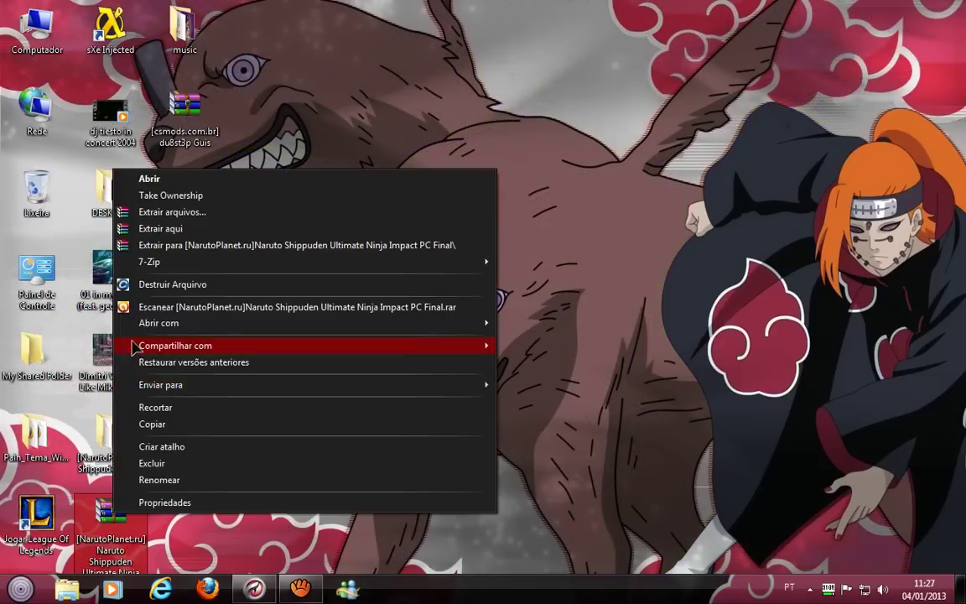
left_click(161, 228)
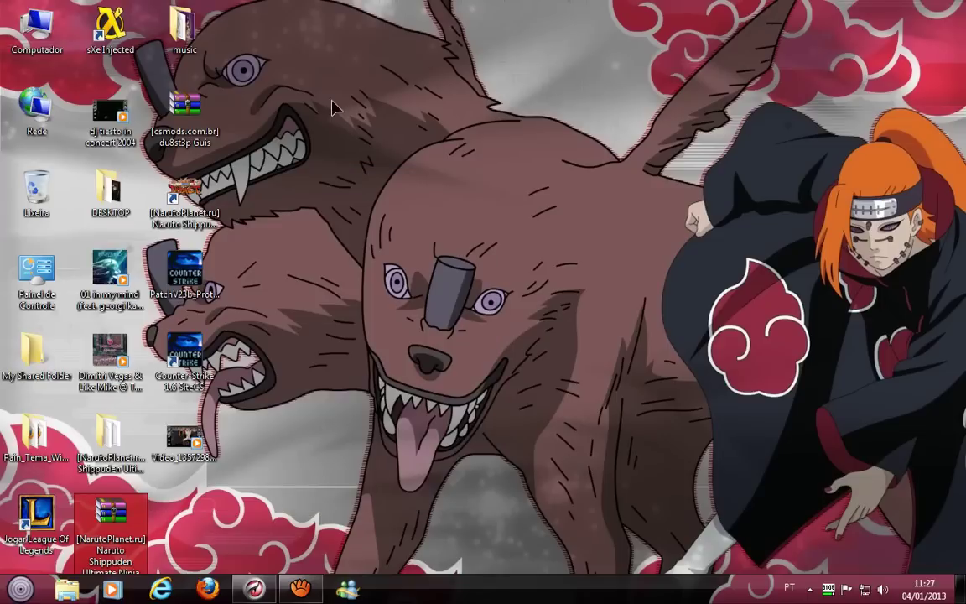
right_click(281, 139)
left_click(323, 196)
Open the "[NarutoPlanet.ru]Naruto Shippuden Ultimate Ninja Impact PC" folder from the desktop and maximize its window.
left_click(129, 444)
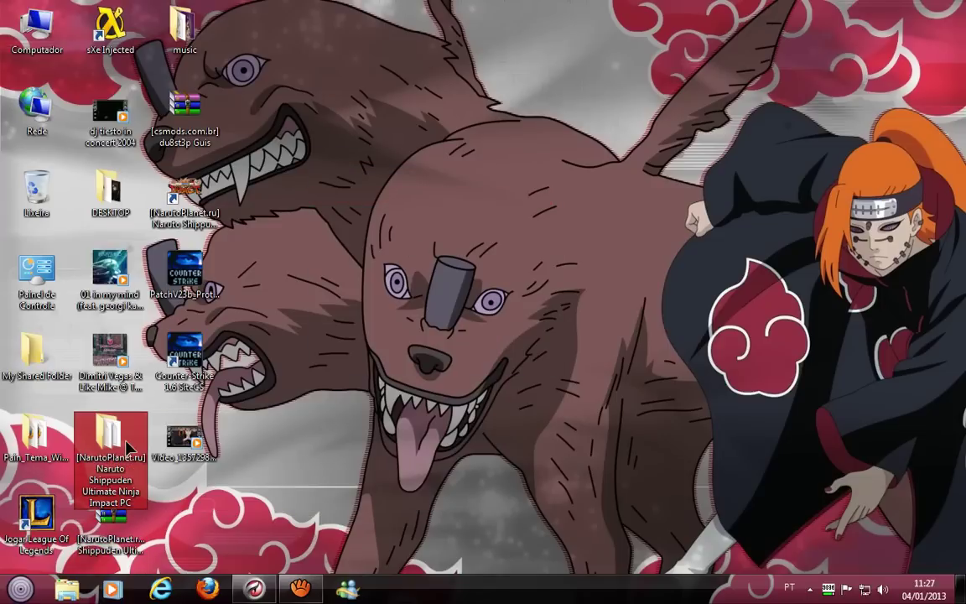
double_click(105, 444)
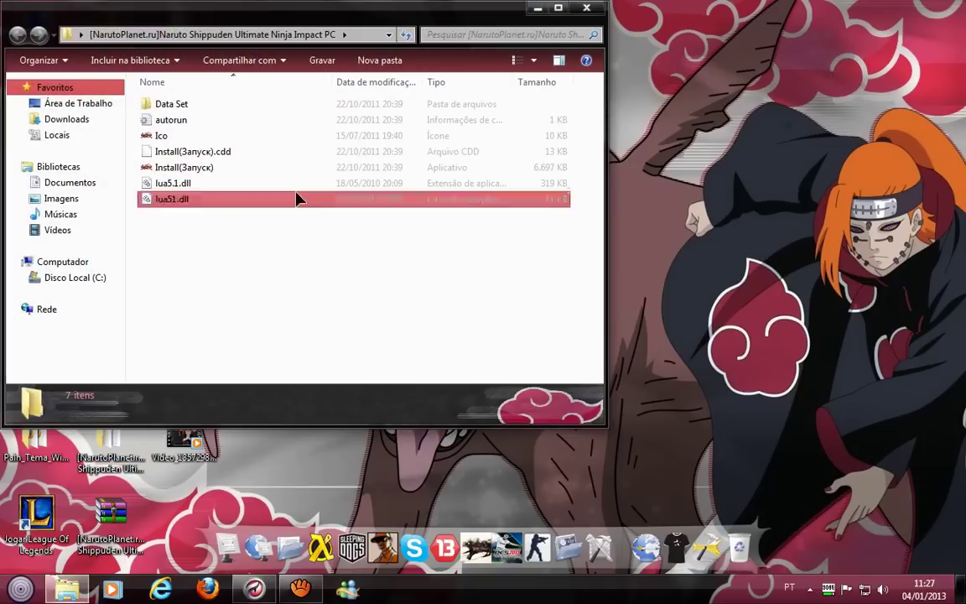
left_click(564, 16)
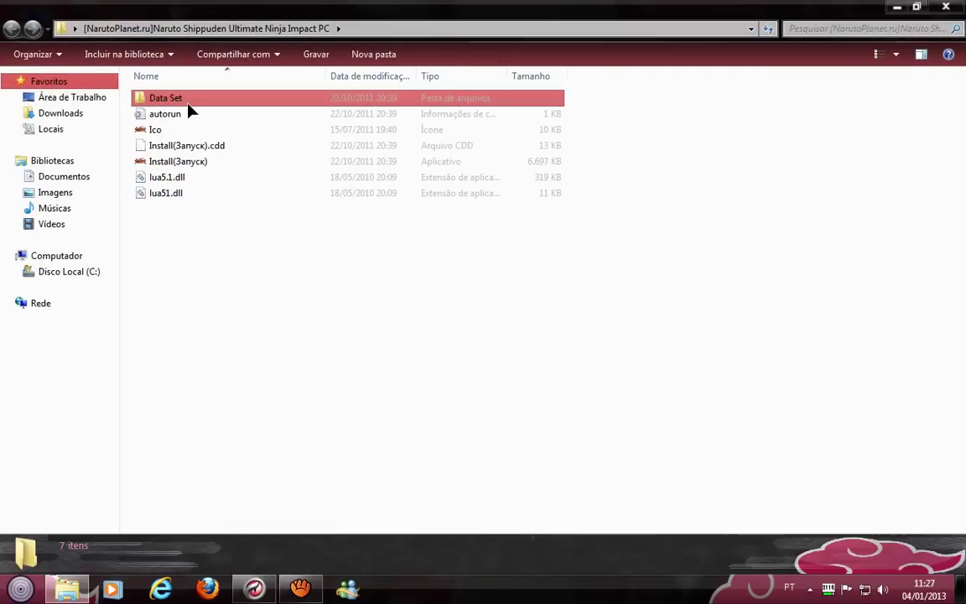
Try to run the Install(Запуск) application and dismiss its error dialog.
double_click(192, 167)
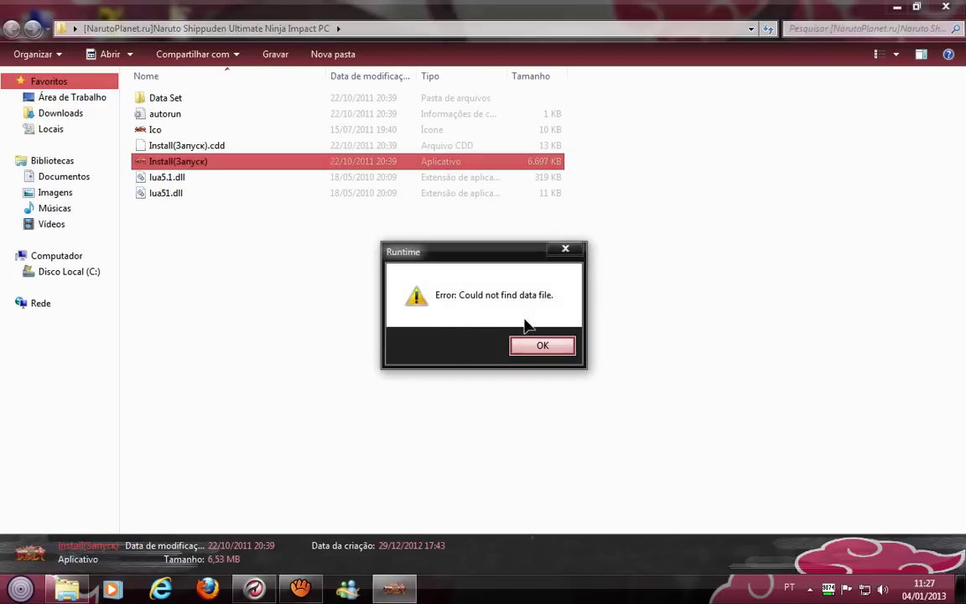
left_click(544, 348)
left_click(302, 289)
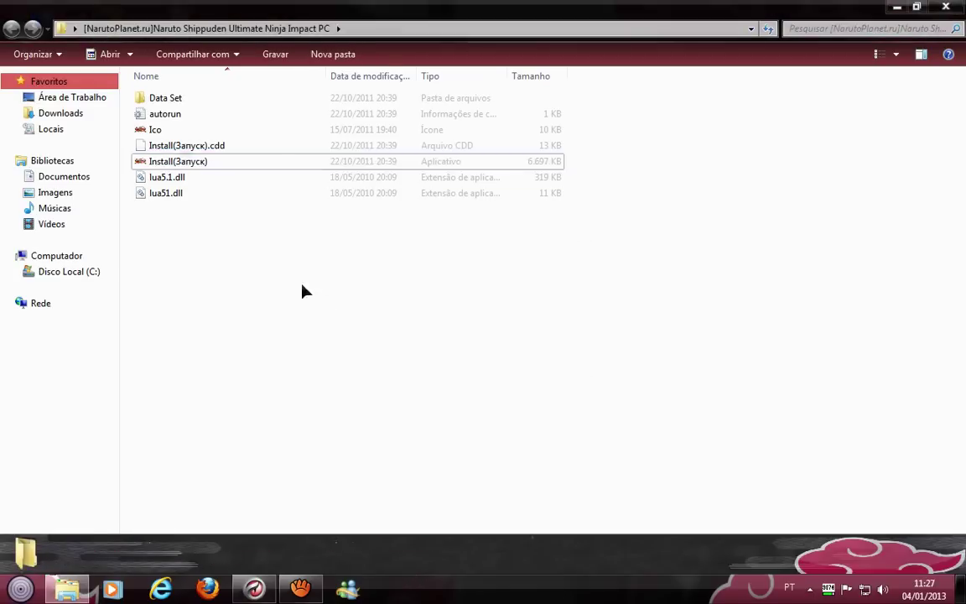
Open the Docs folder inside Data Set, refresh its file list, and select the Java application.
double_click(162, 105)
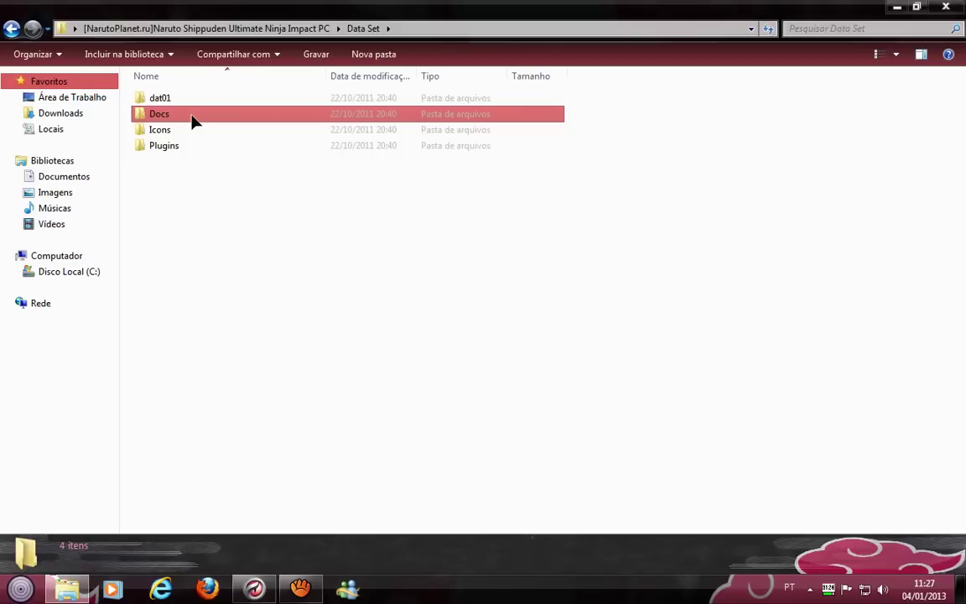
double_click(191, 121)
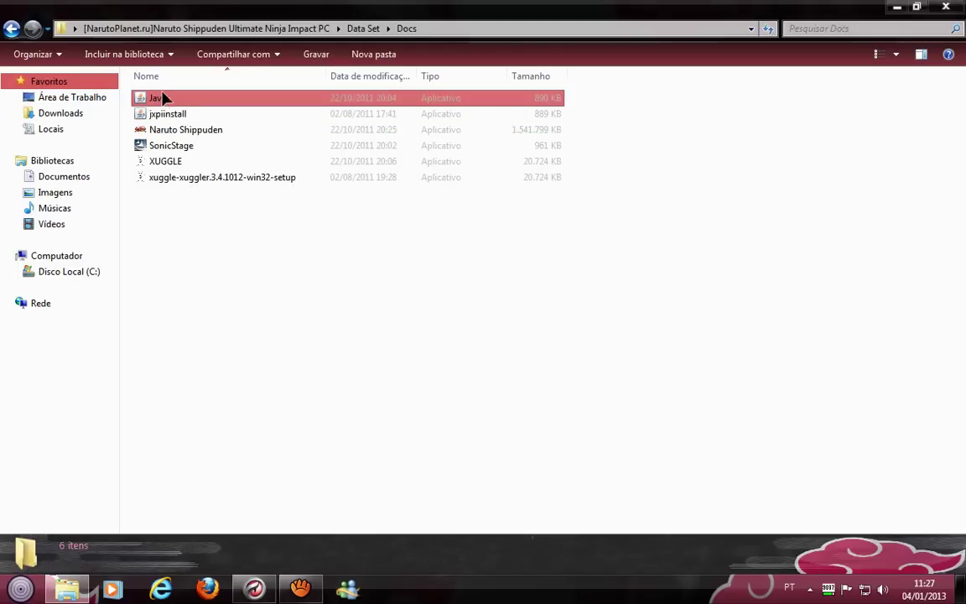
right_click(293, 259)
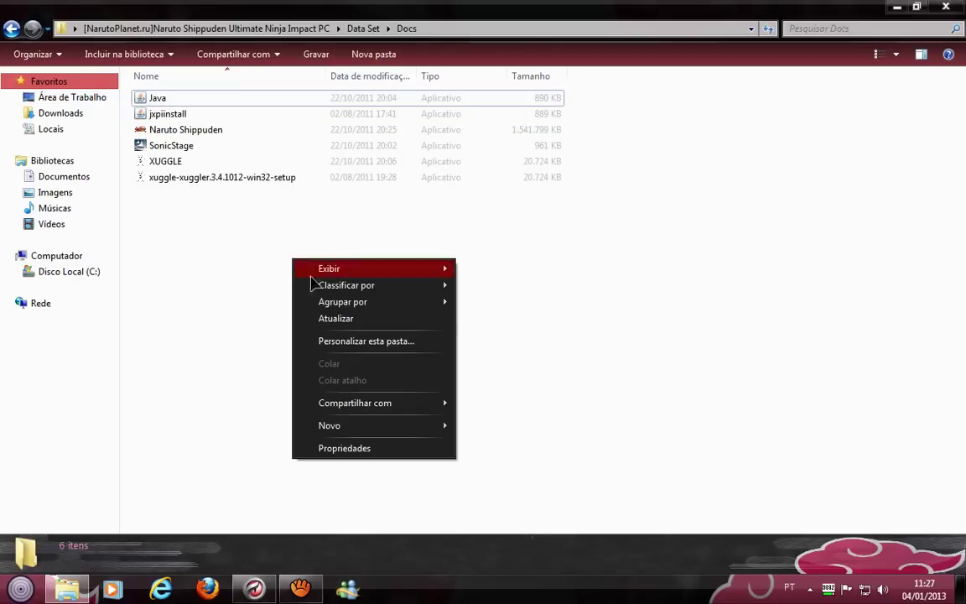
left_click(327, 319)
left_click(156, 98)
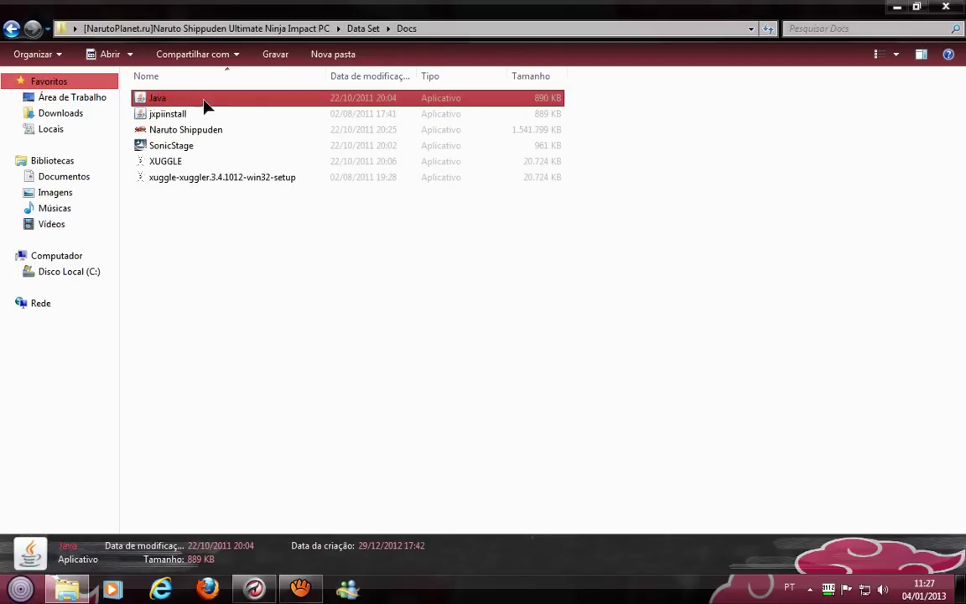
right_click(220, 254)
left_click(243, 304)
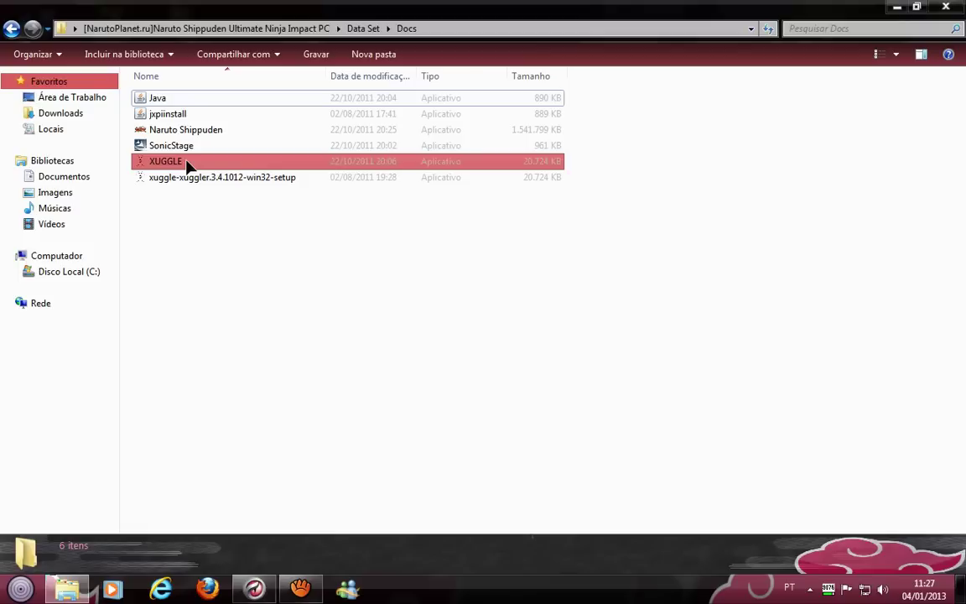
right_click(219, 273)
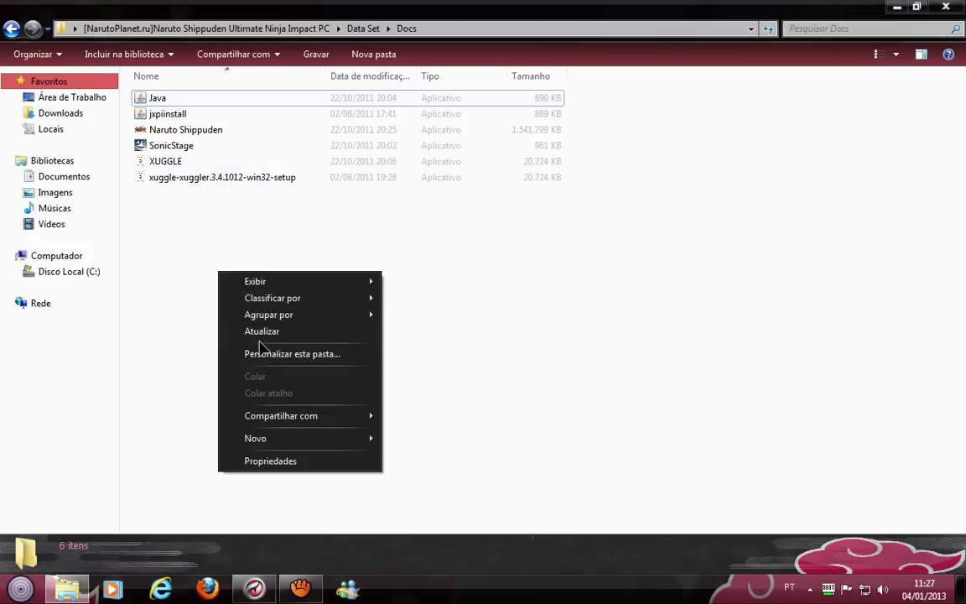
left_click(264, 336)
right_click(205, 240)
left_click(248, 307)
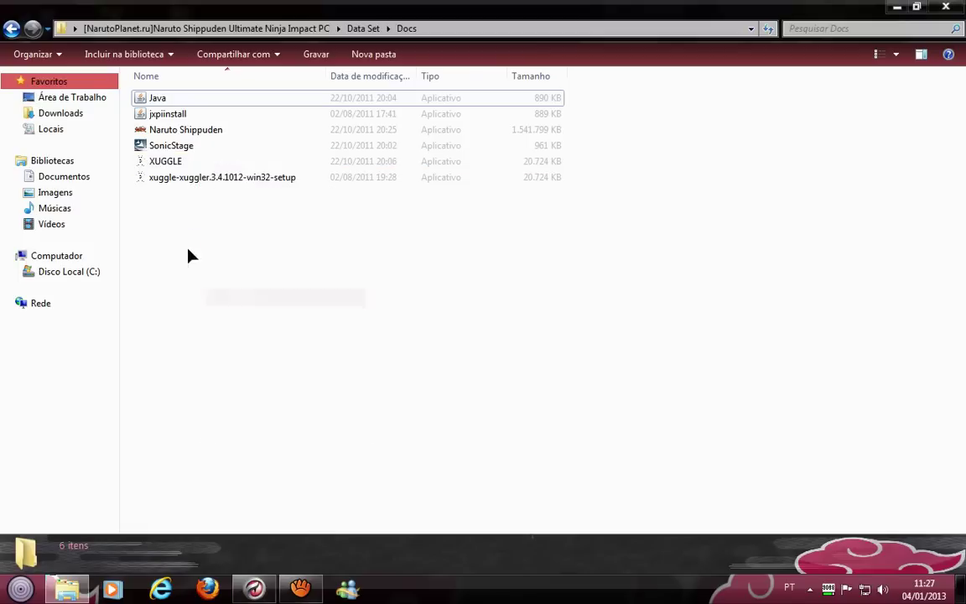
right_click(189, 250)
left_click(228, 307)
left_click(225, 137)
right_click(239, 234)
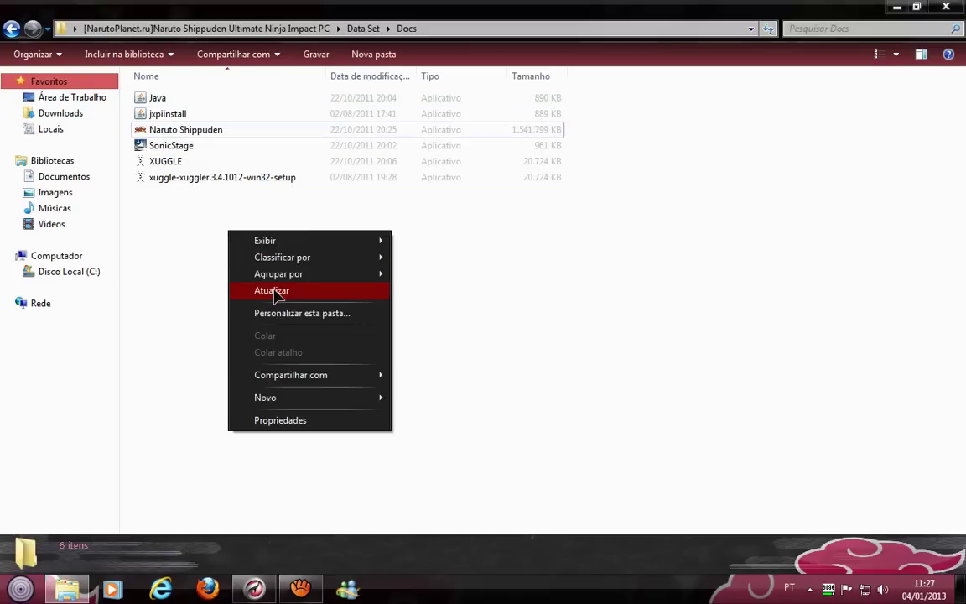
left_click(264, 290)
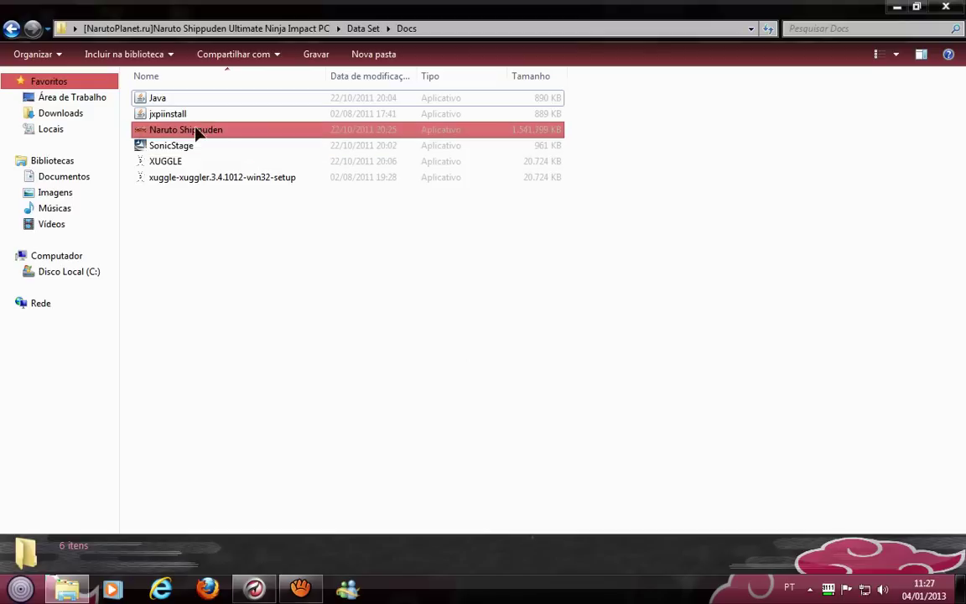
right_click(488, 277)
left_click(520, 334)
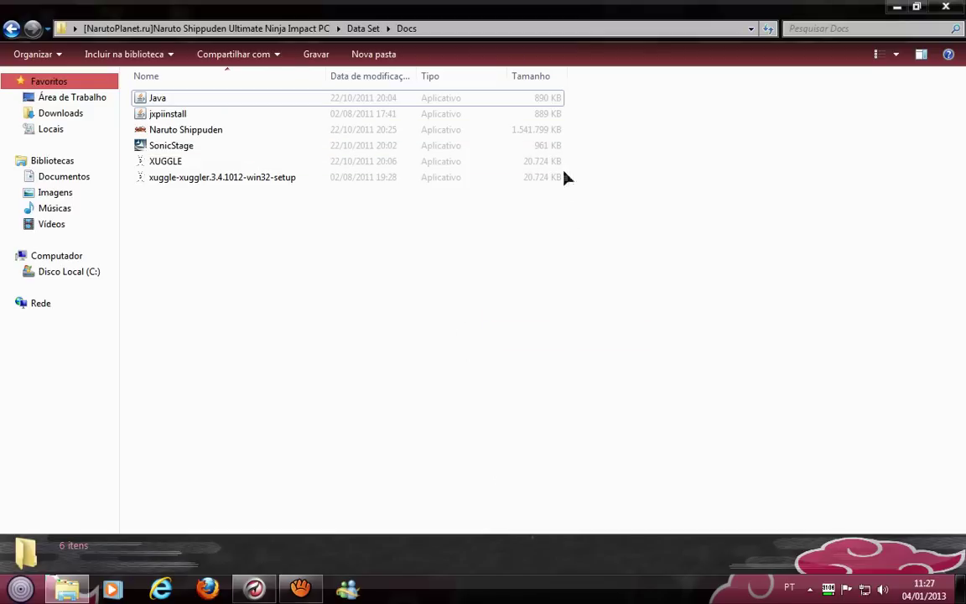
Close the Docs folder window, refresh the desktop, and launch the Naruto Shippuden Ultimate Ninja Impact PC shortcut.
left_click(946, 6)
right_click(377, 171)
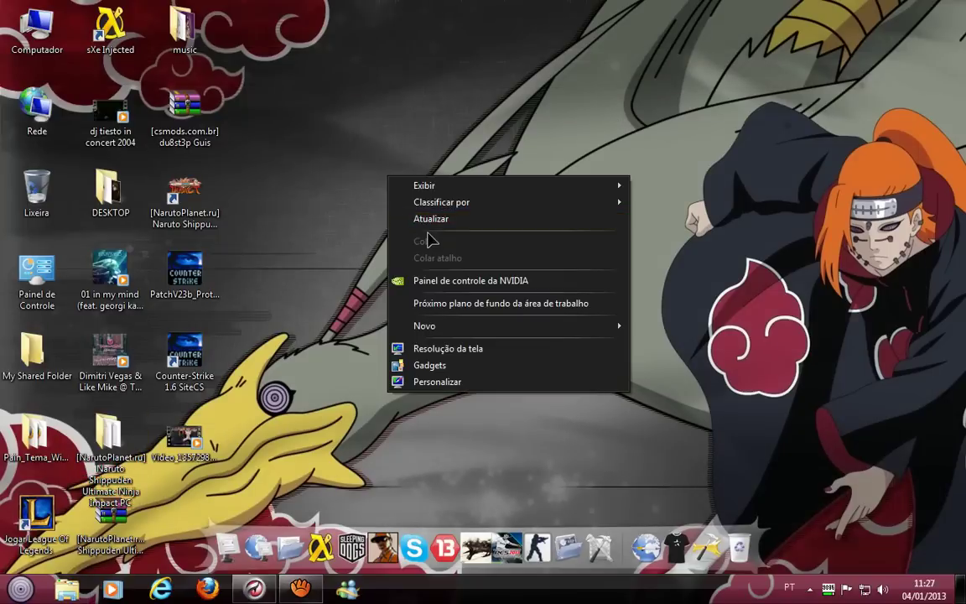
left_click(423, 216)
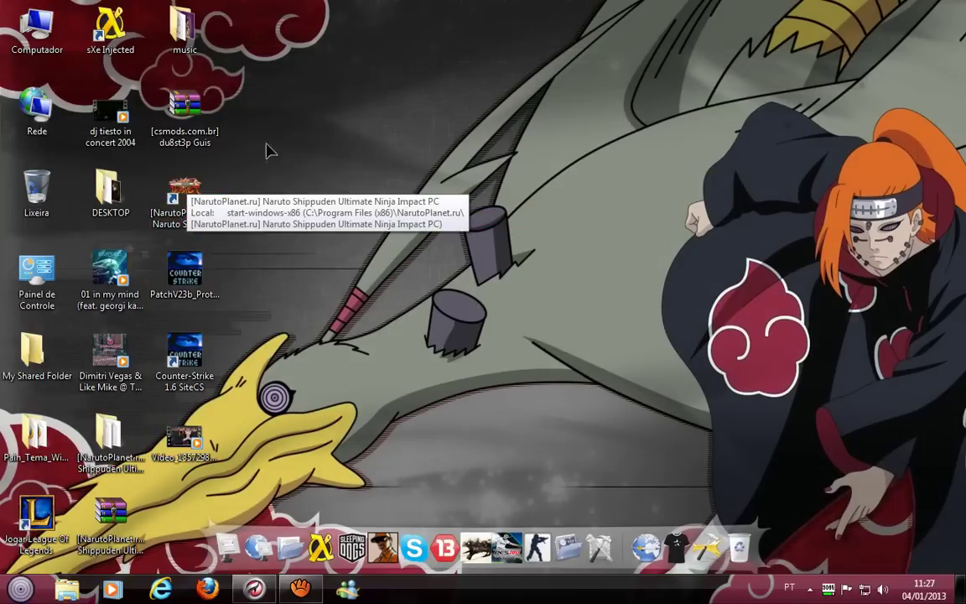
right_click(346, 146)
left_click(357, 191)
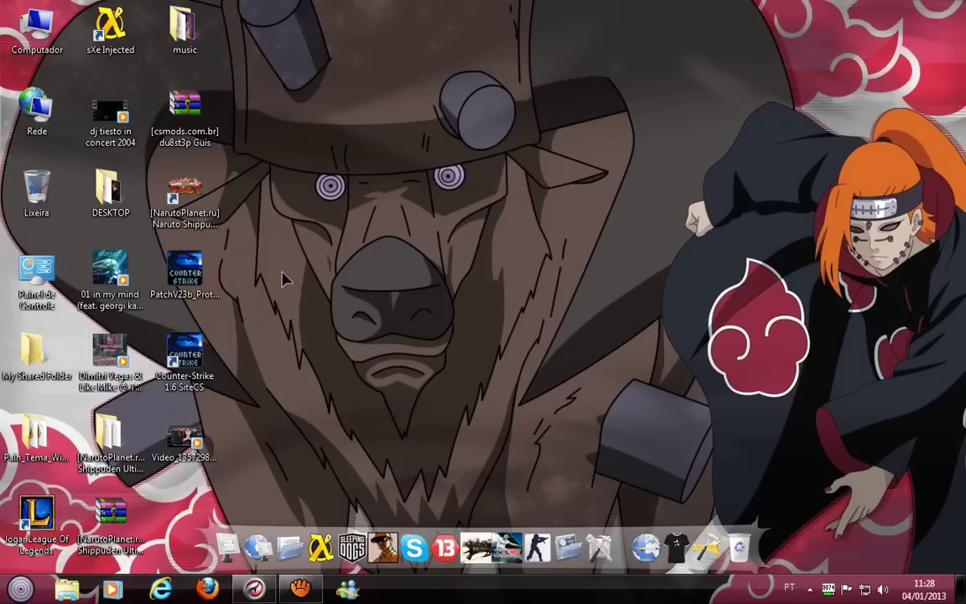
double_click(201, 209)
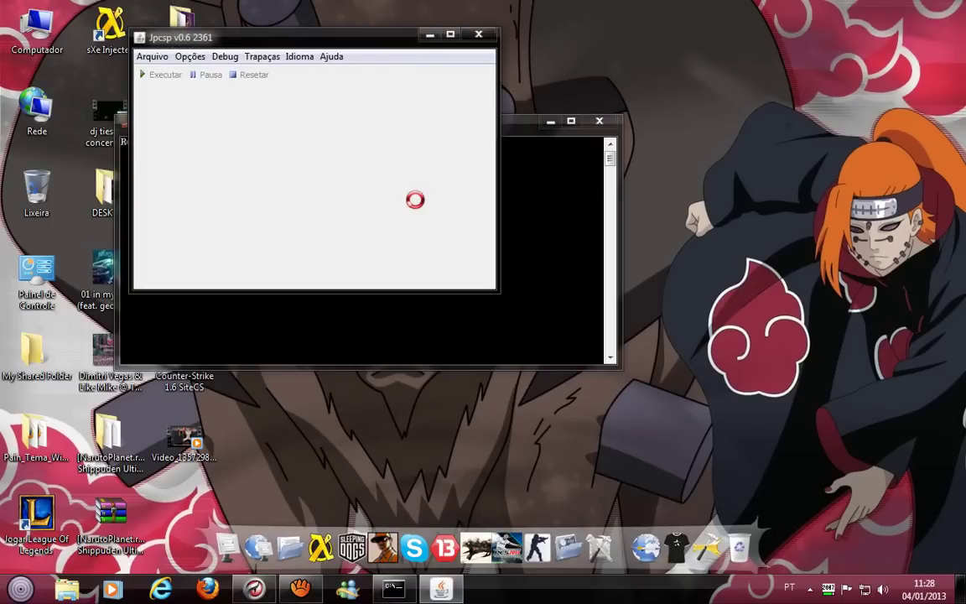
left_click_drag(319, 42, 369, 93)
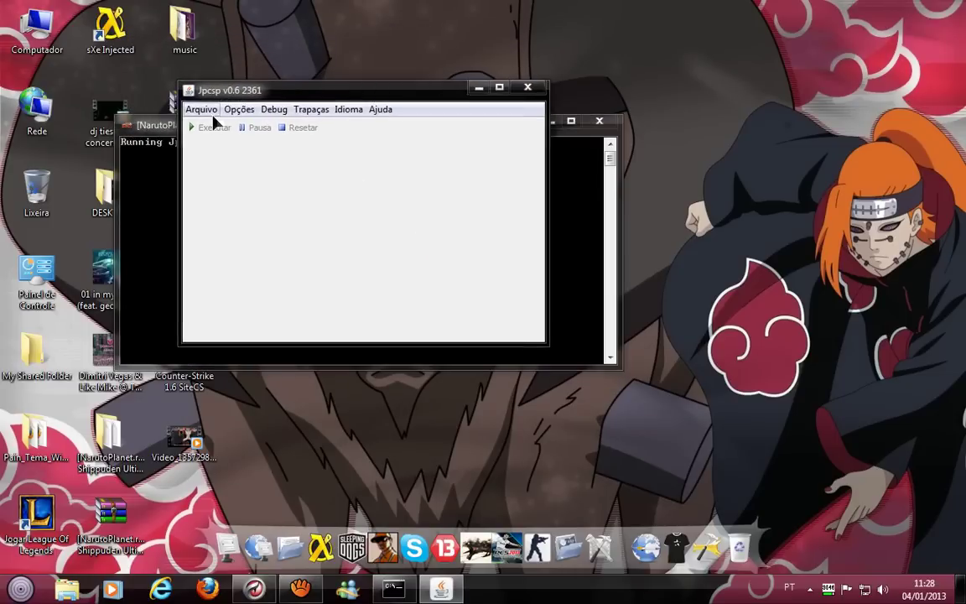
Try the interface in Русский and set its language back to Português Brasileiro.
left_click(314, 110)
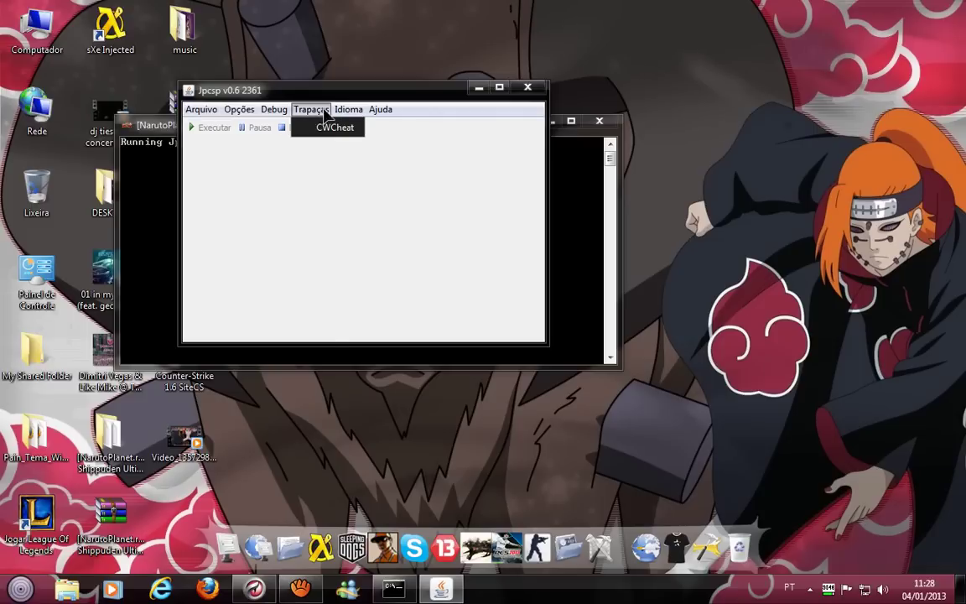
left_click(346, 110)
left_click(346, 110)
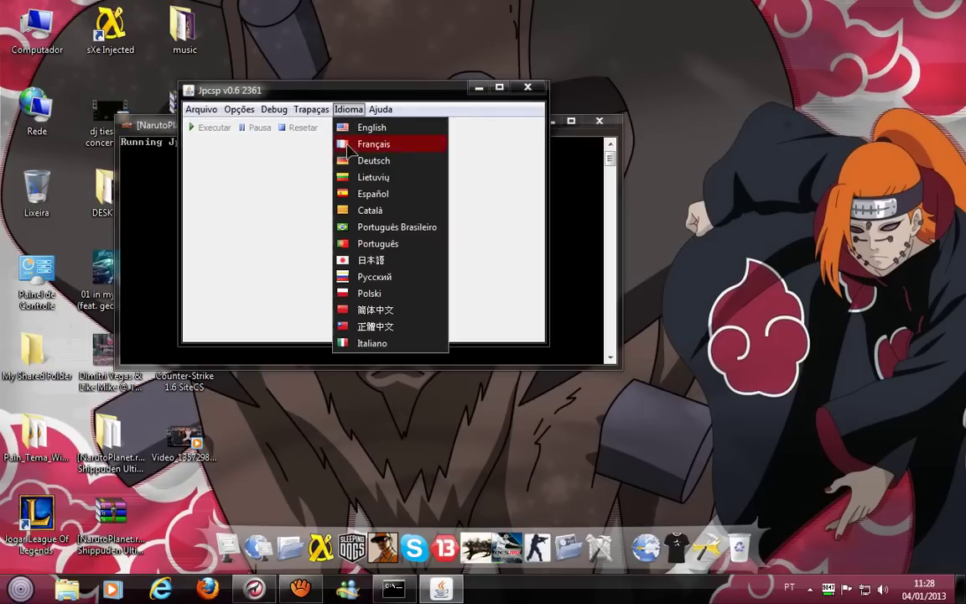
left_click(380, 275)
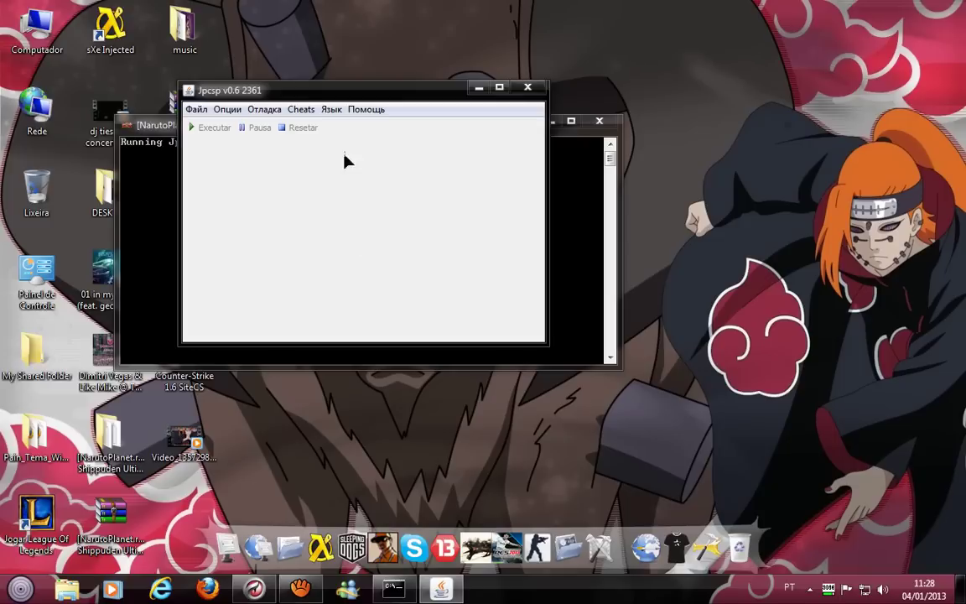
left_click(332, 110)
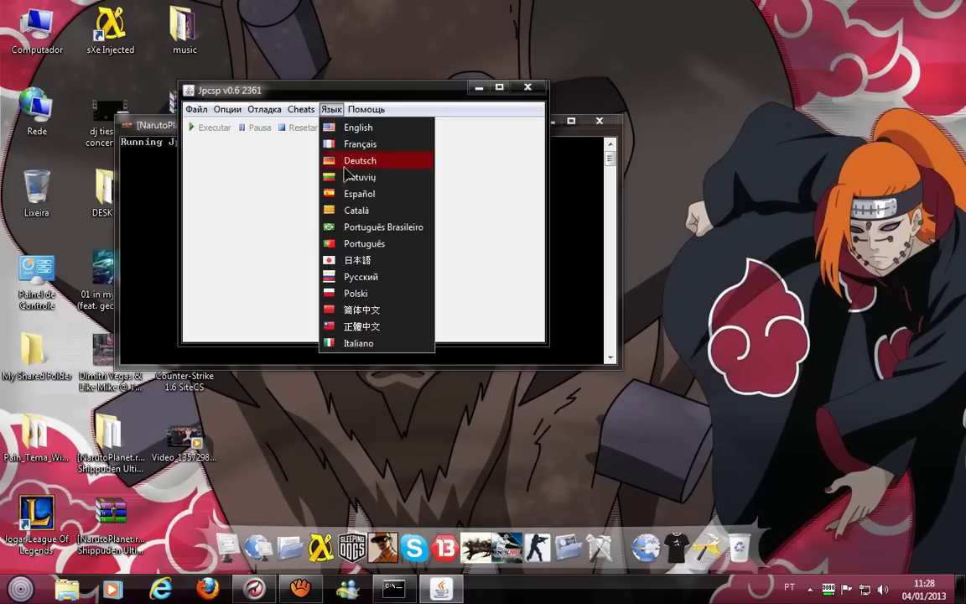
left_click(369, 226)
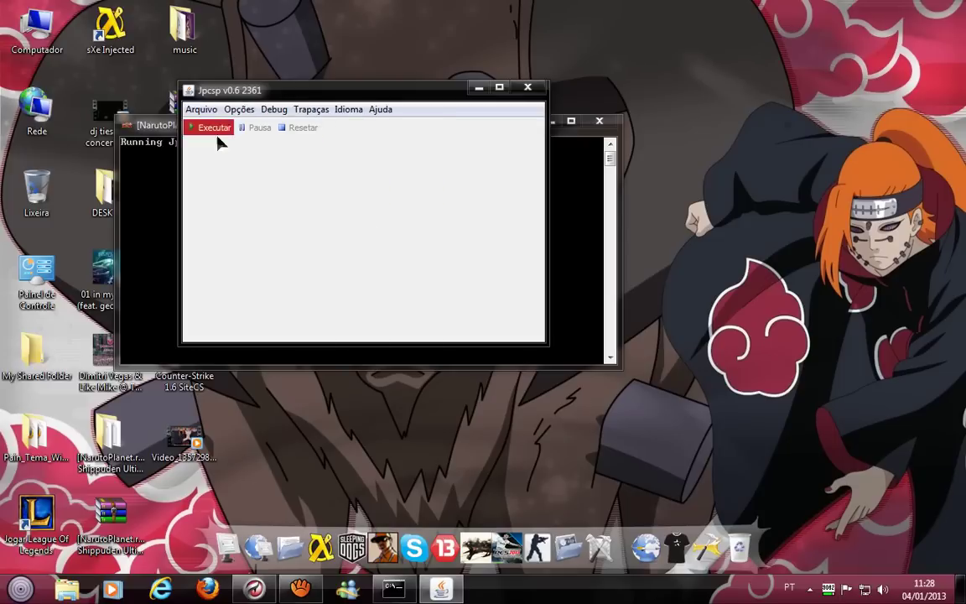
Resize the emulator's video display to 2x.
left_click(239, 109)
mouse_move(258, 126)
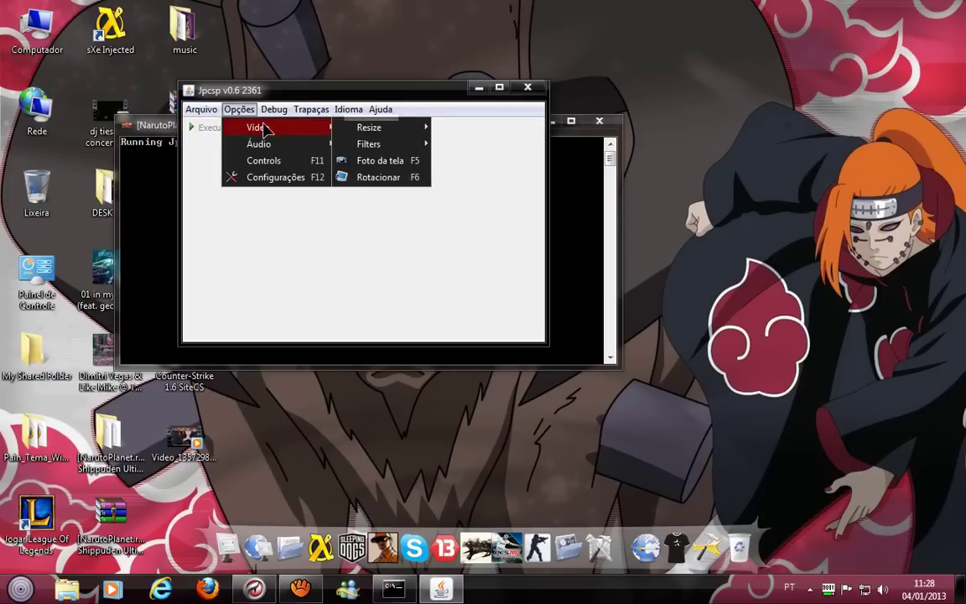
mouse_move(351, 127)
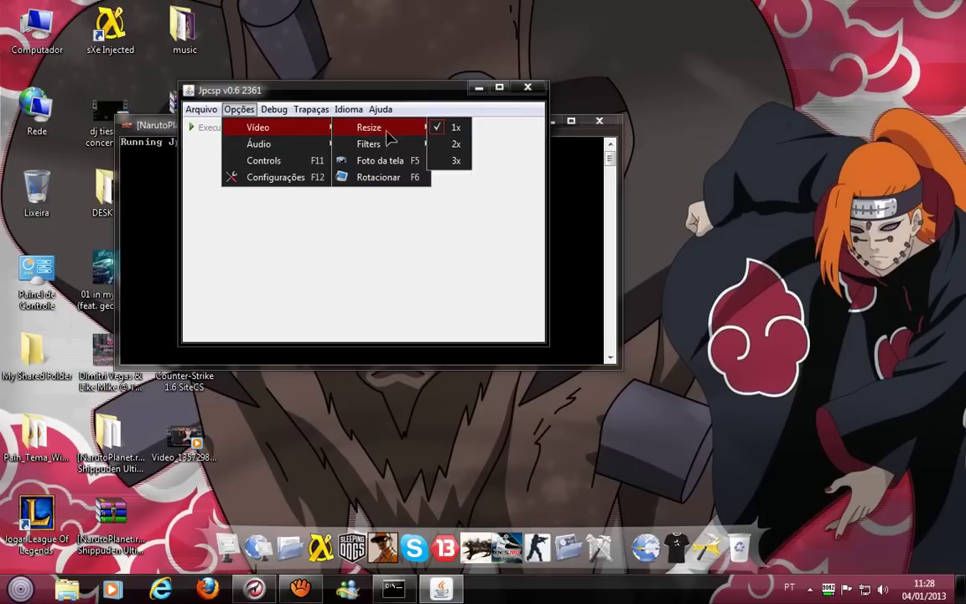
left_click(457, 160)
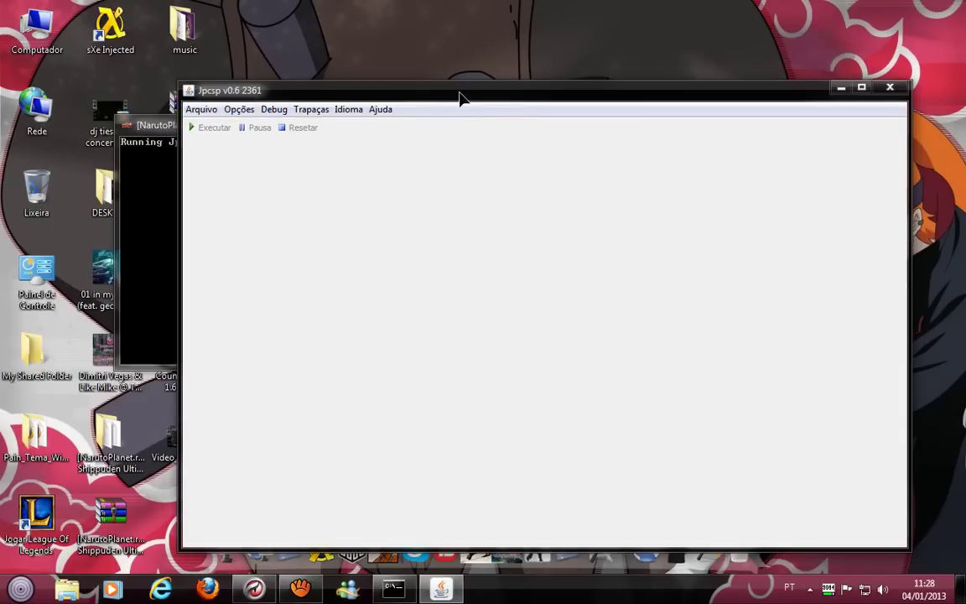
Try the 3x video size and reposition the enlarged emulator window.
left_click(195, 90)
mouse_move(251, 109)
mouse_move(352, 110)
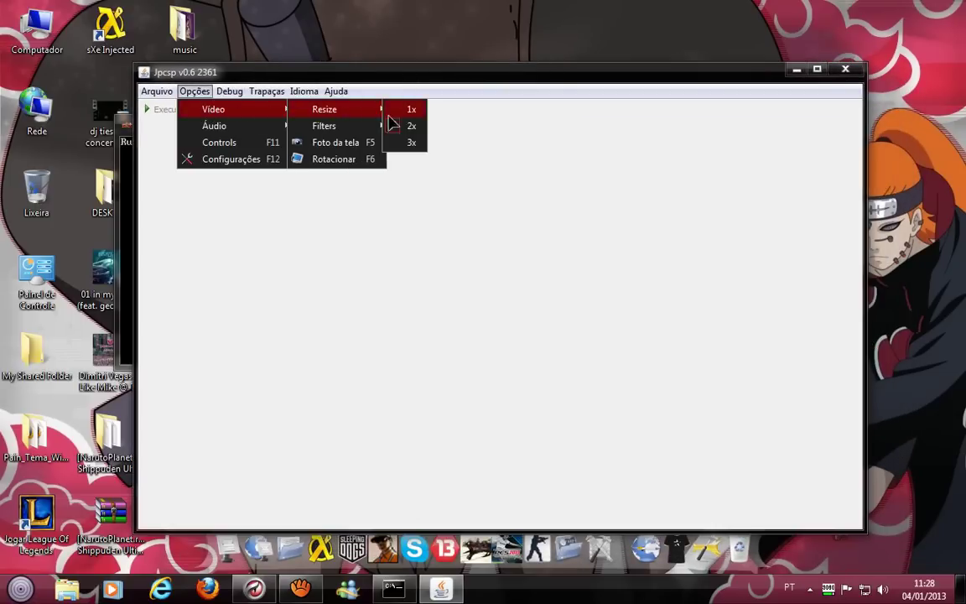
left_click(406, 126)
left_click_drag(422, 80, 363, 63)
Return the video size to 2x and slightly enlarge the emulator window by hand.
left_click(130, 69)
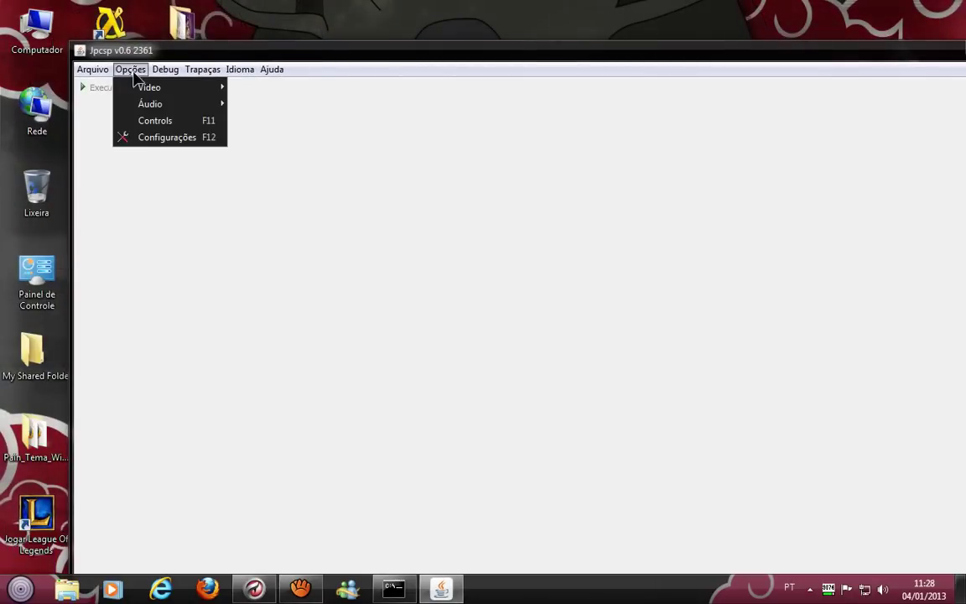
mouse_move(193, 87)
mouse_move(285, 88)
left_click(345, 103)
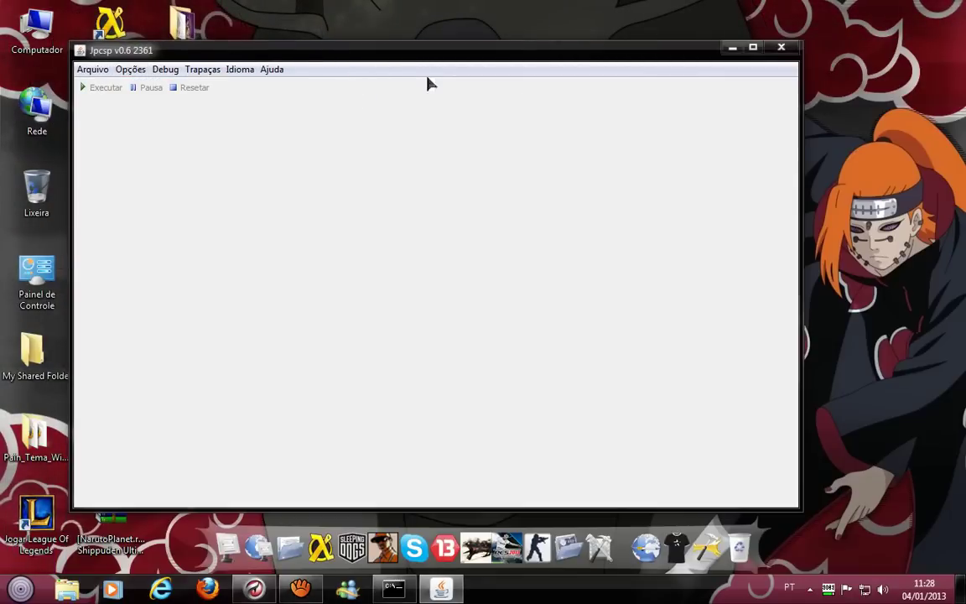
left_click_drag(805, 513, 847, 528)
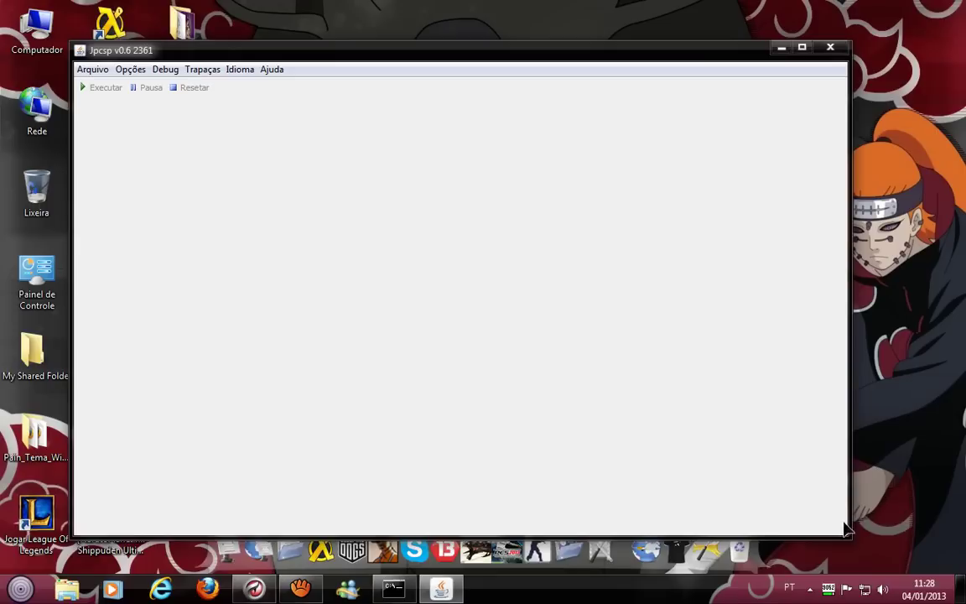
Choose Generic USB Joystick as the controller in the emulator's control settings and accept the mapping.
left_click(130, 69)
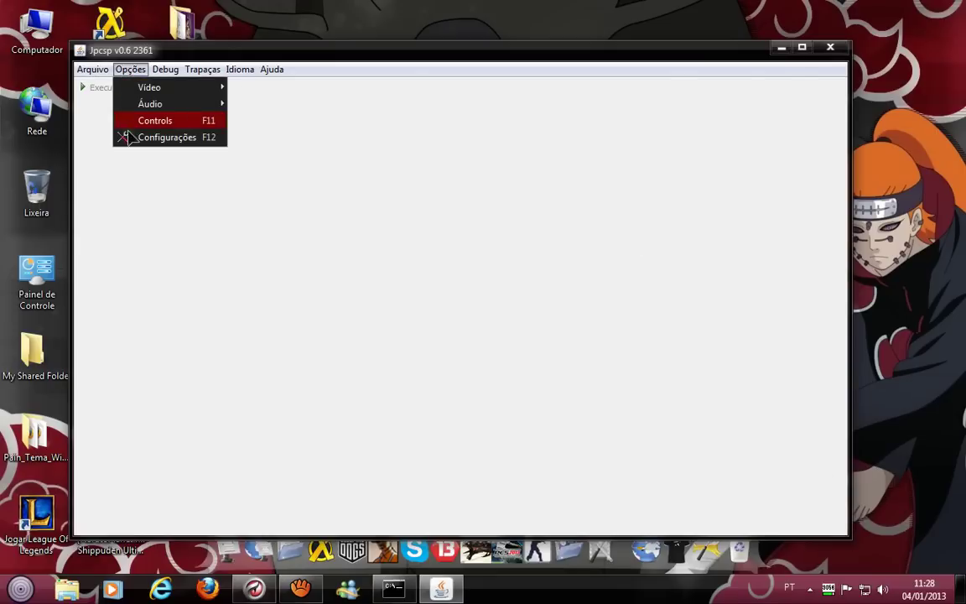
left_click(143, 120)
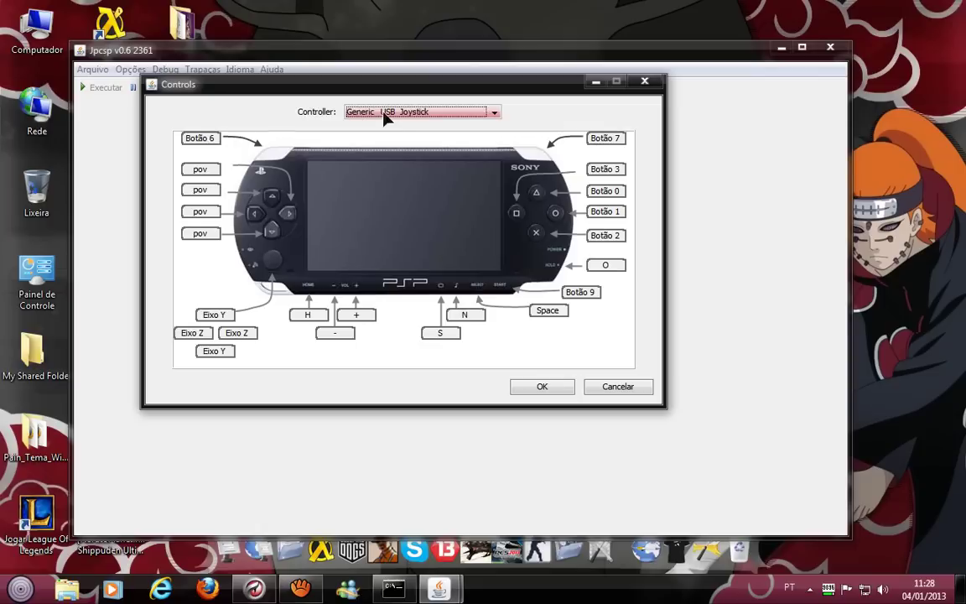
left_click(413, 115)
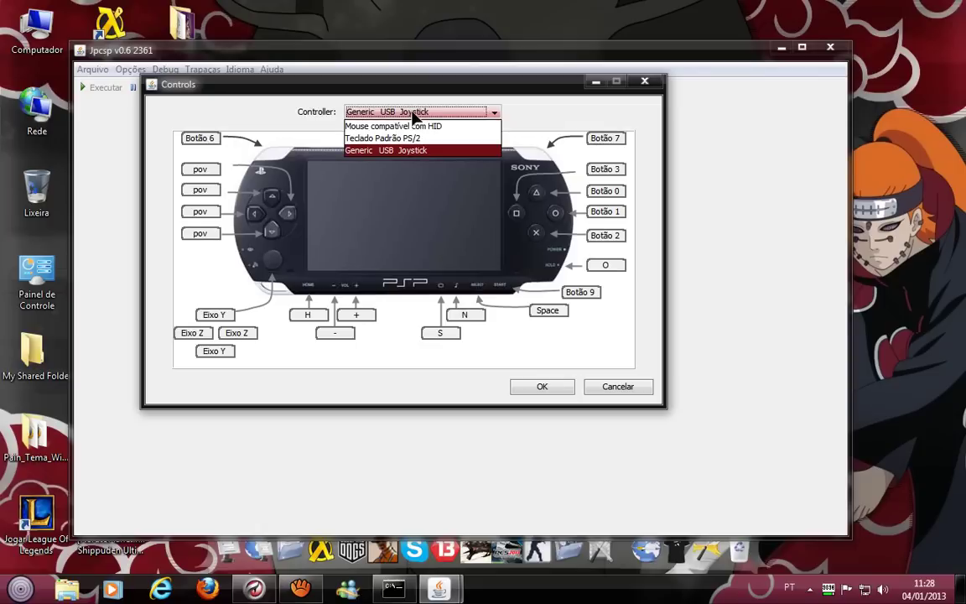
left_click(390, 151)
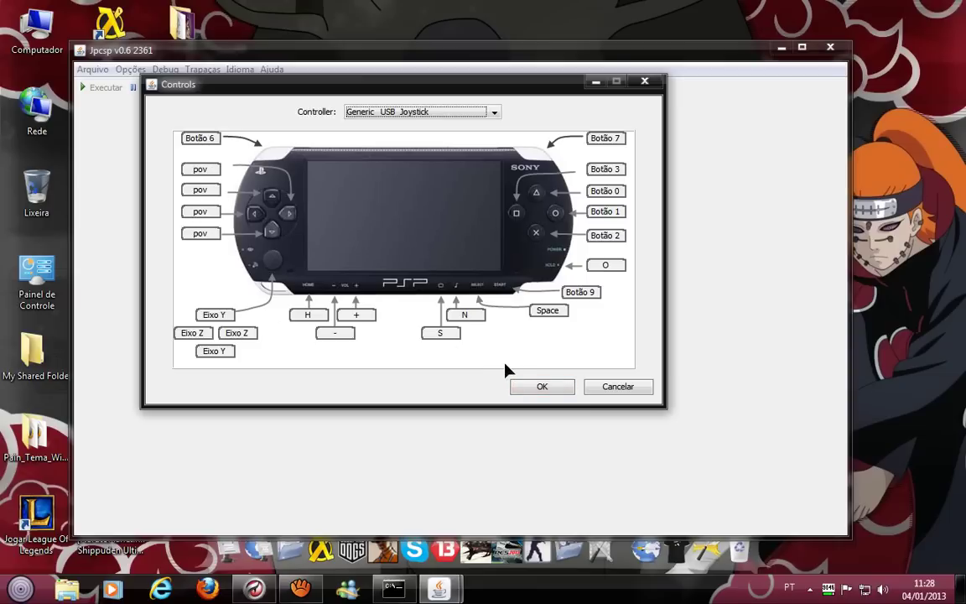
left_click(528, 388)
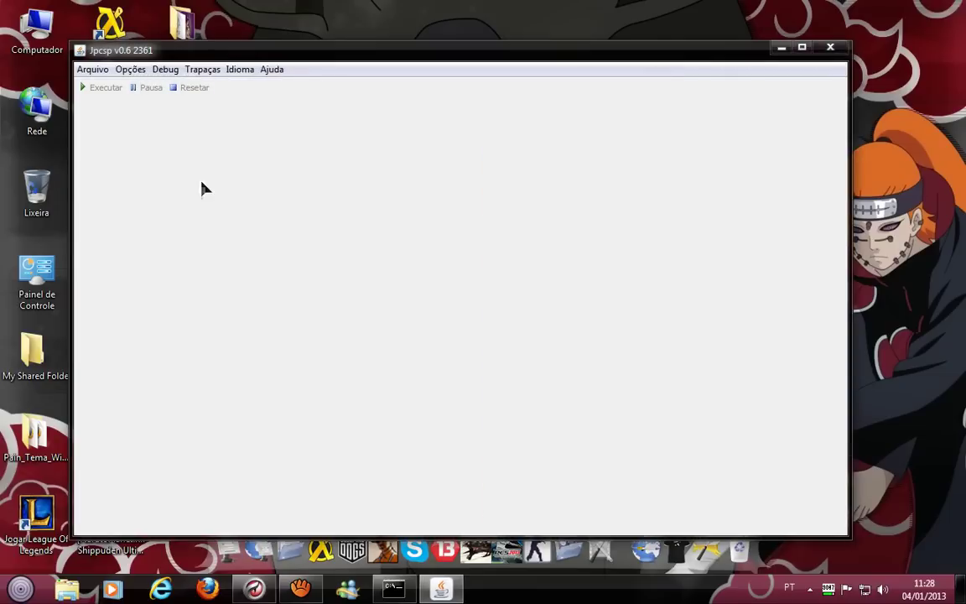
Load the UMD NARUTO SHIPPUDEN: Ultimate Ninja Impact (NarutoPlanet_ru.cso) and shift the game window slightly.
left_click(93, 71)
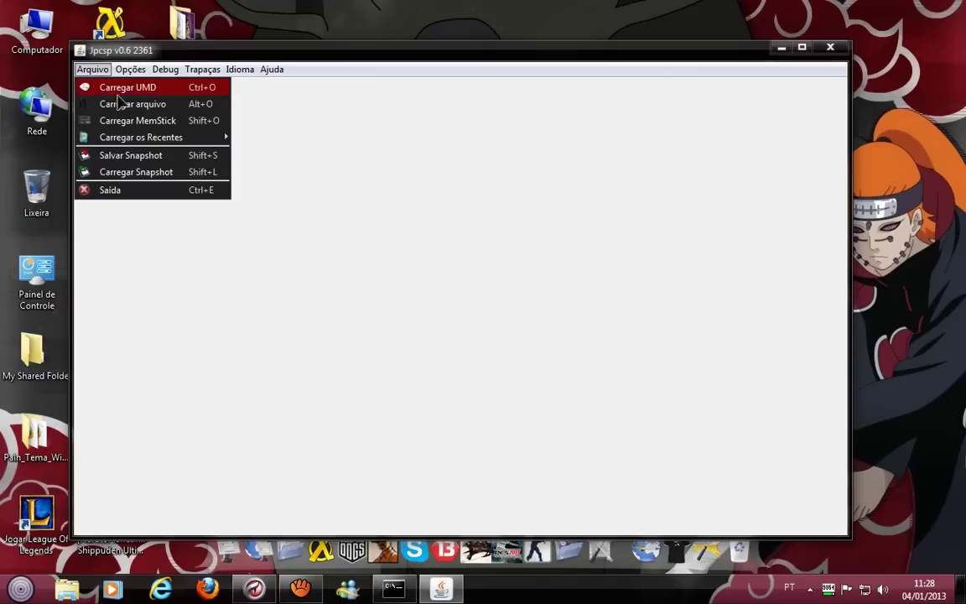
left_click(121, 88)
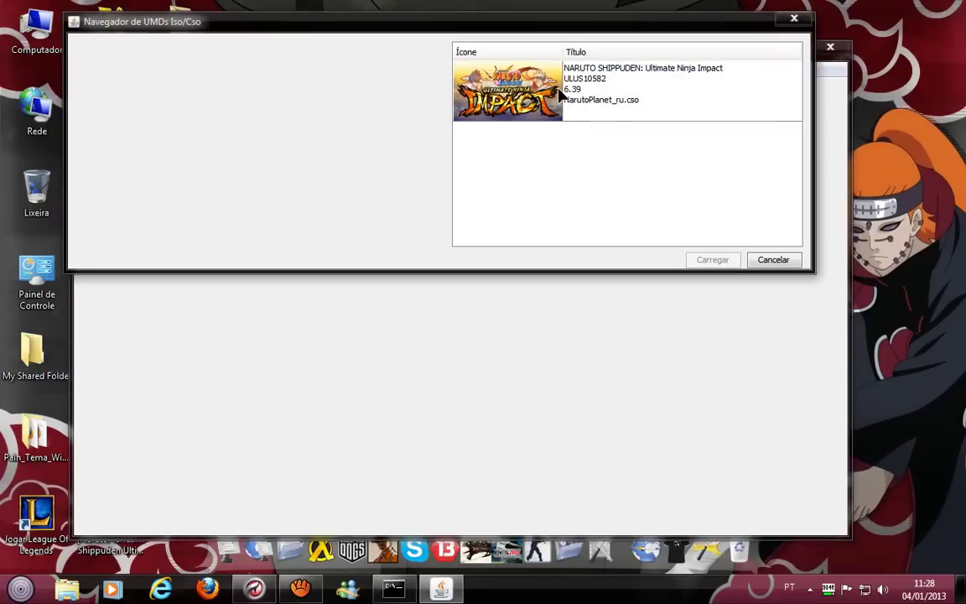
left_click(560, 95)
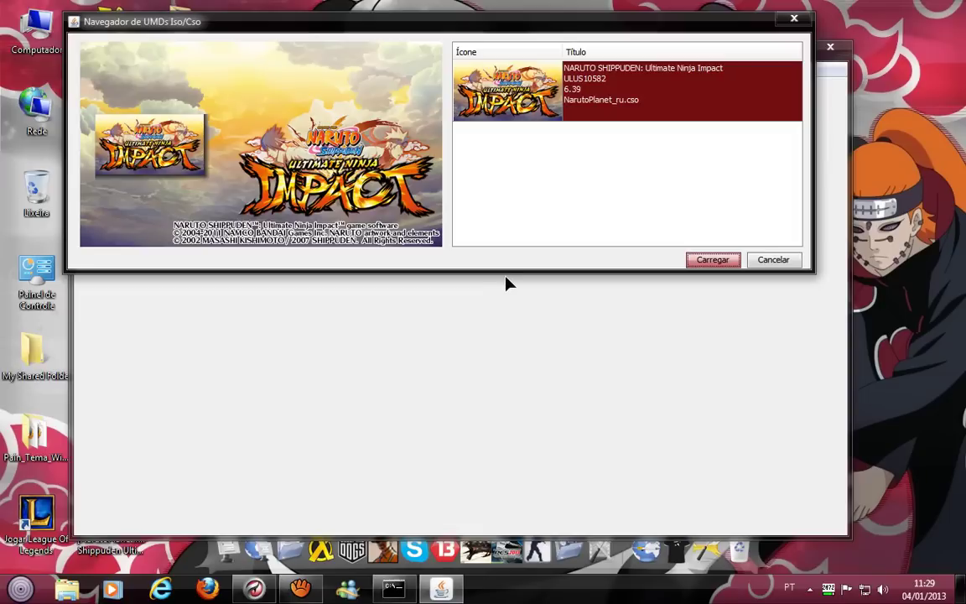
key("Return")
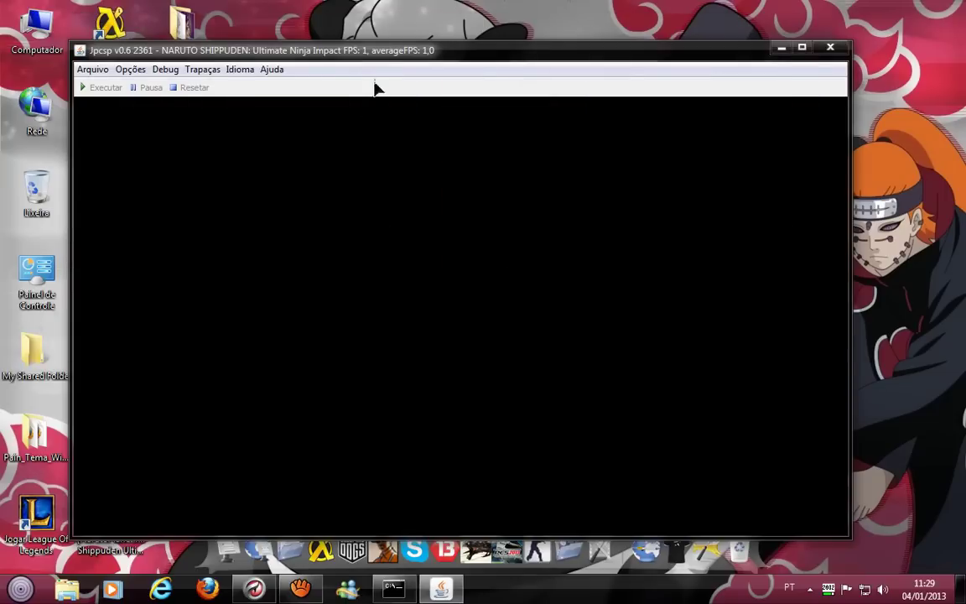
left_click_drag(387, 55, 416, 56)
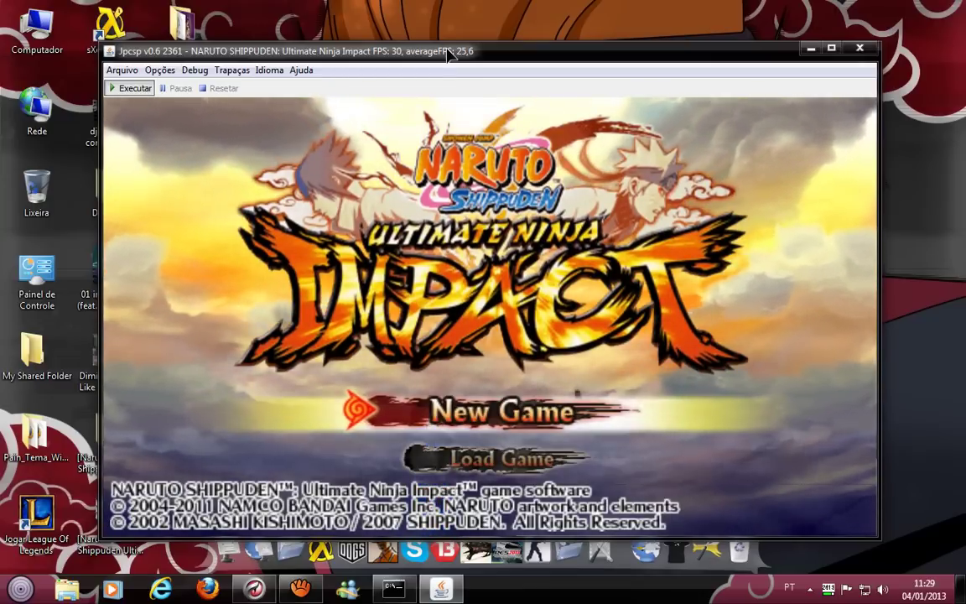
Choose Load Game on the title screen and load the existing Ultimate Ninja Impact save data.
key("Down")
key("s")
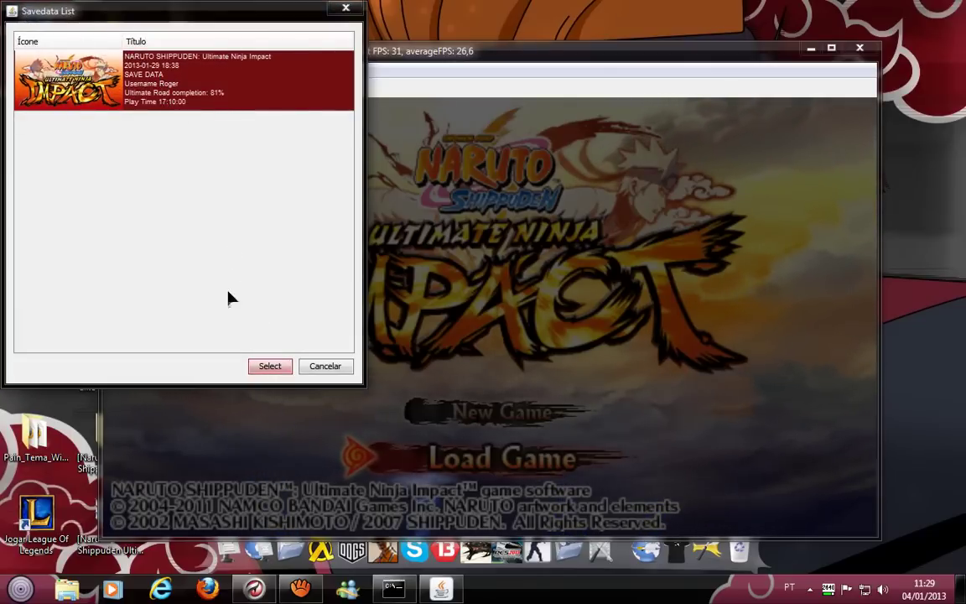
left_click(272, 369)
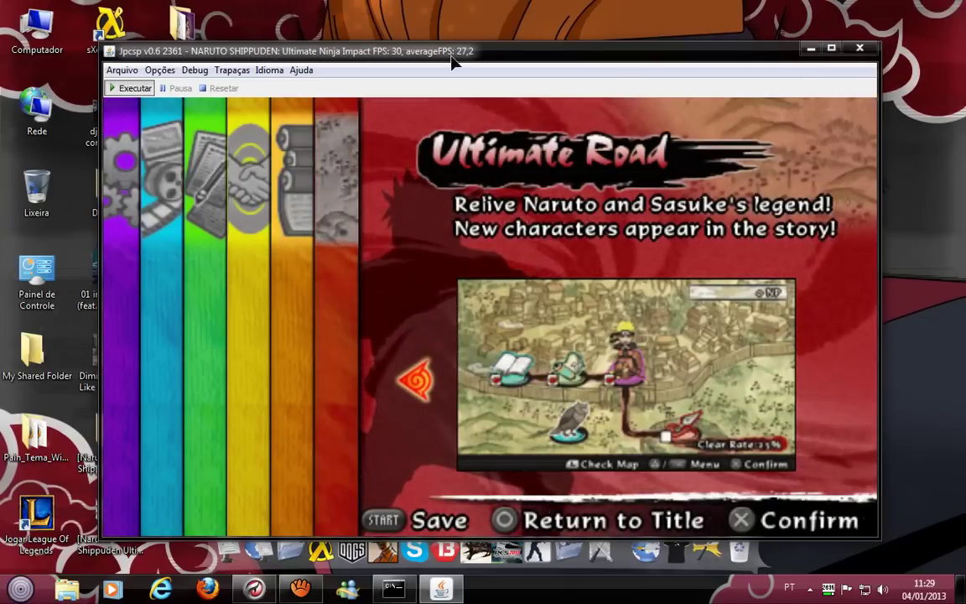
Enter Ultimate Road, move Sasuke along the map and look through the chapters available for selection.
key("s")
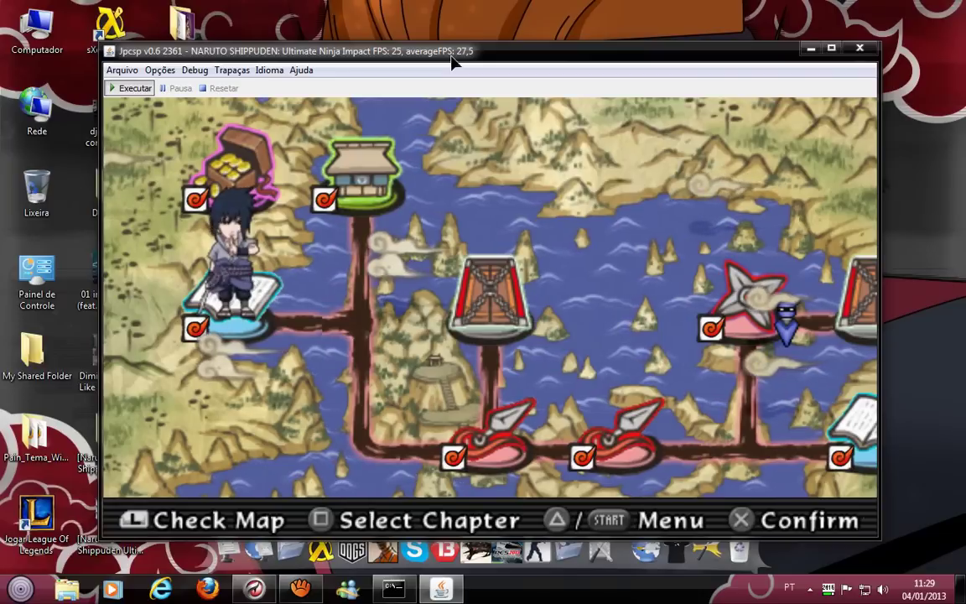
key("Right")
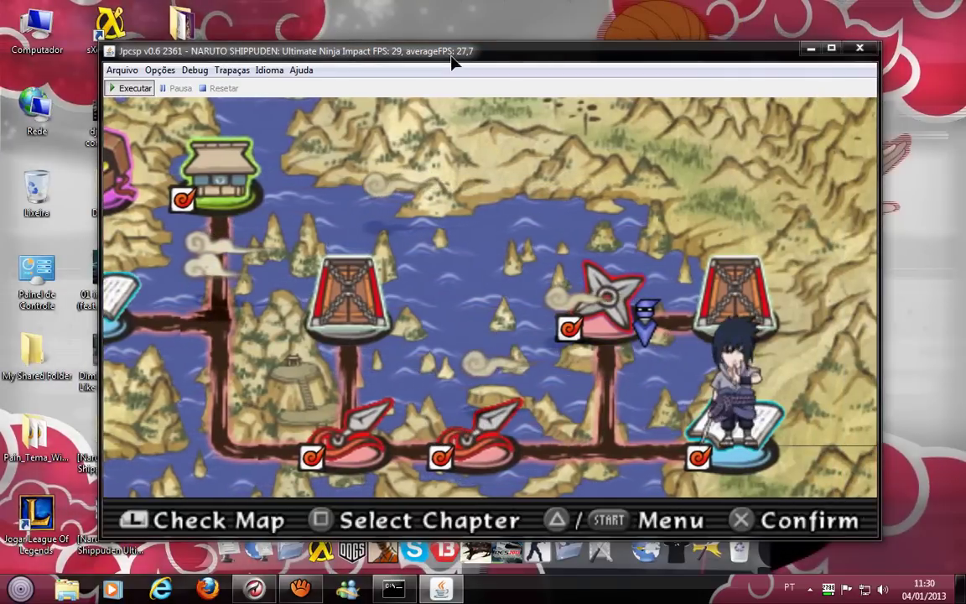
key("a")
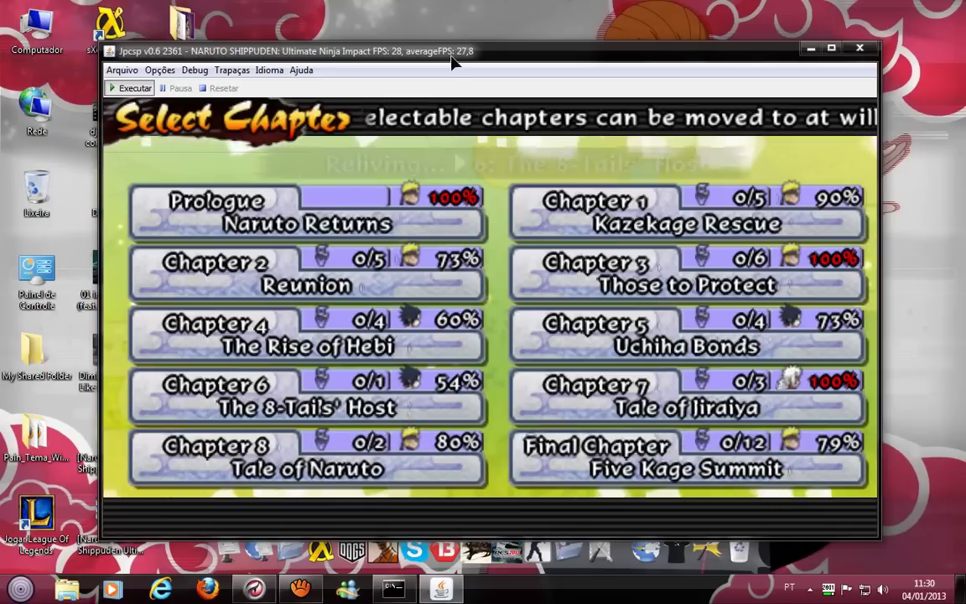
key("Up")
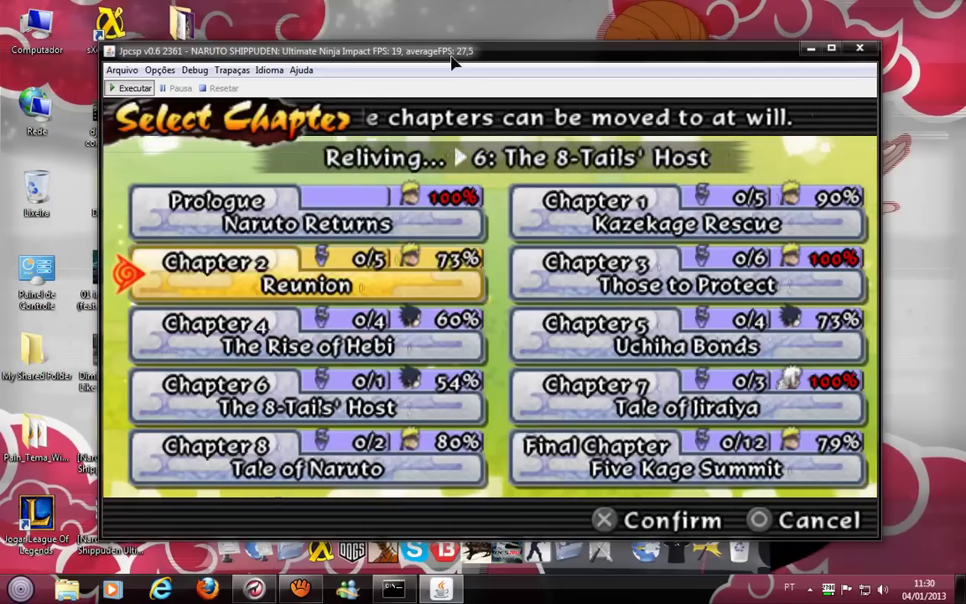
key("Down")
key("Down")
key("Down")
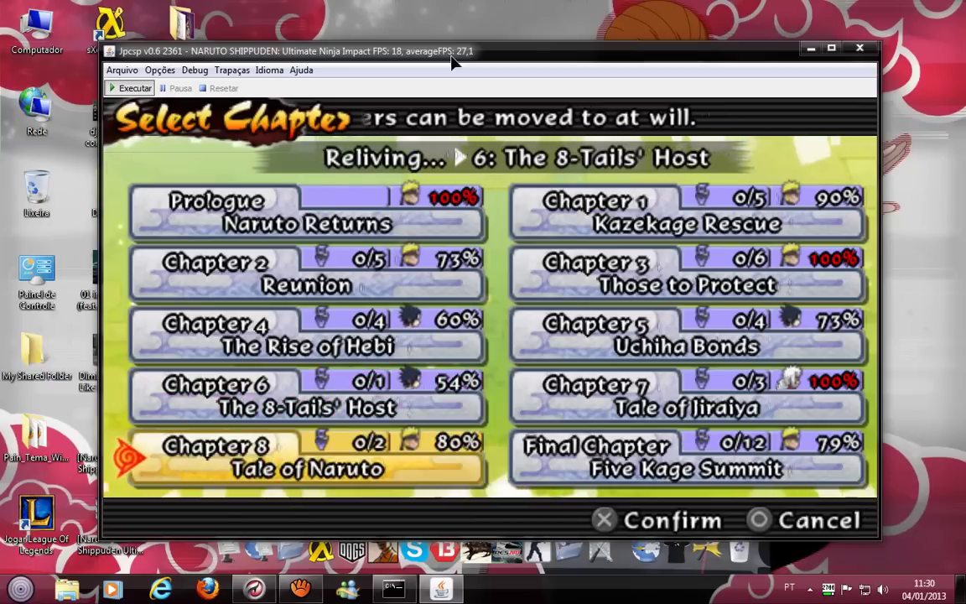
key("Right")
key("Up")
key("Left")
key("Up")
key("Right")
key("Up")
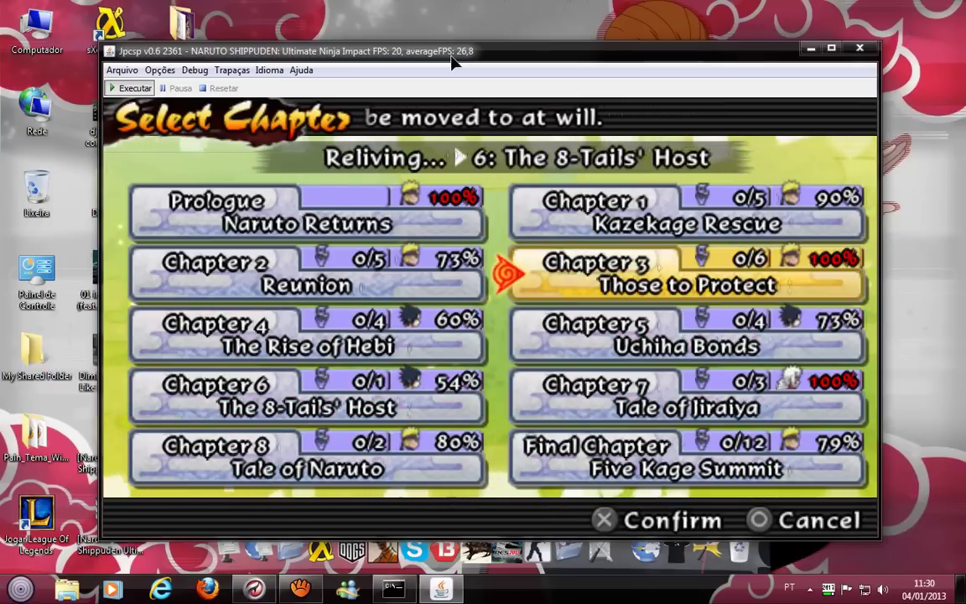
key("Left")
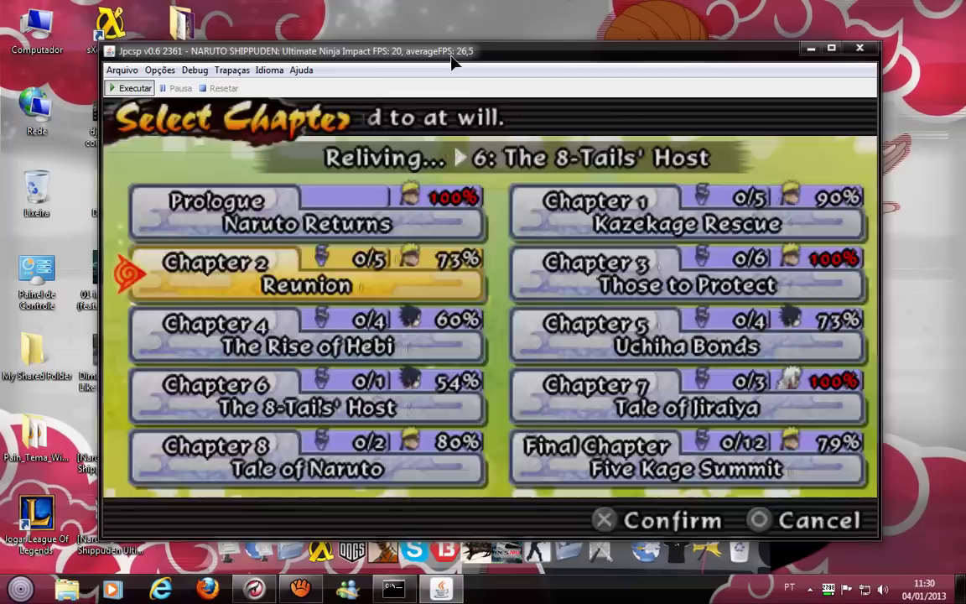
key("d")
Leave the Ultimate Road map and return to the game's main menu.
key("Return")
key("Up")
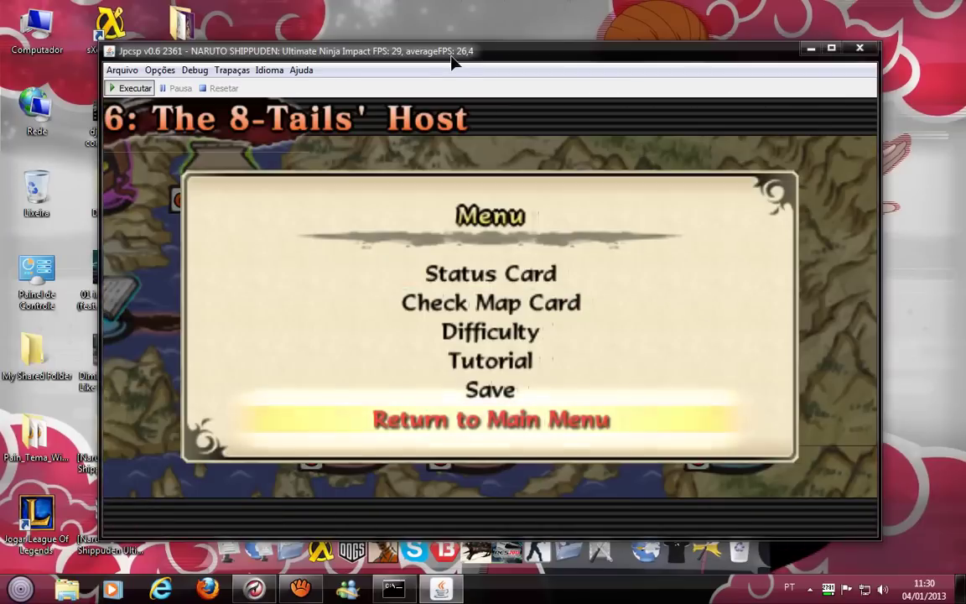
key("s")
key("s")
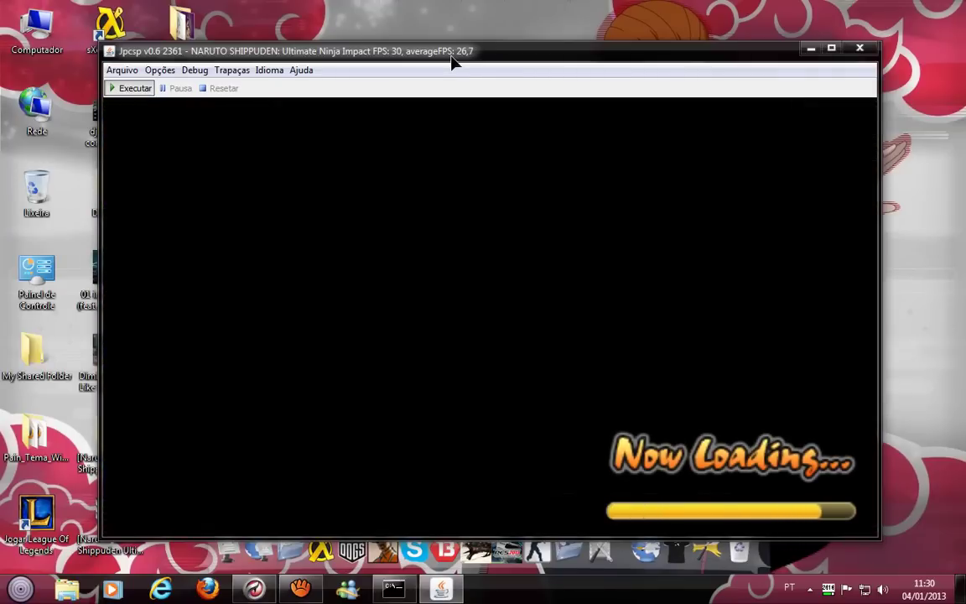
Enter the Tag Missions mode and choose Team Play with COM.
key("Left")
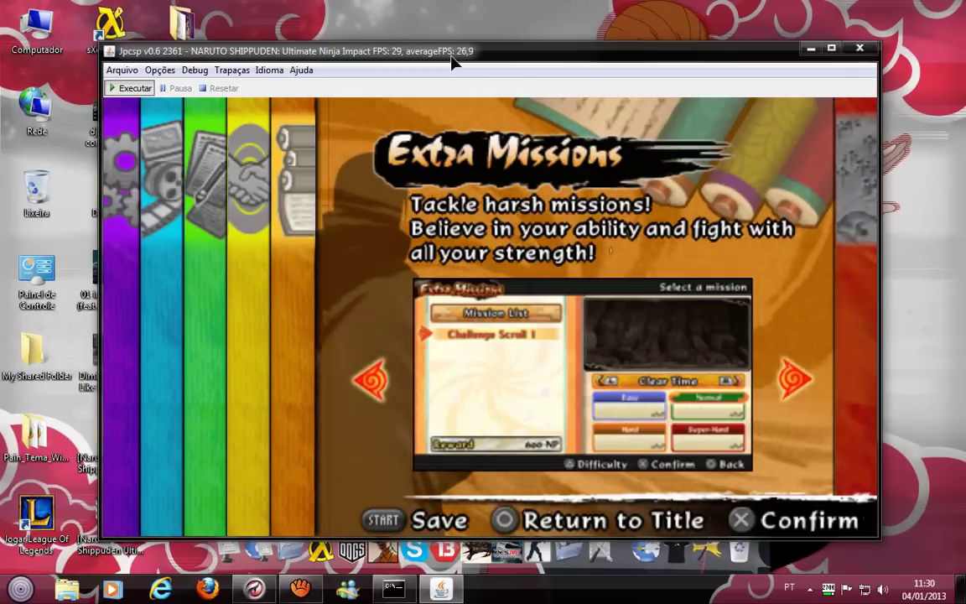
key("Left")
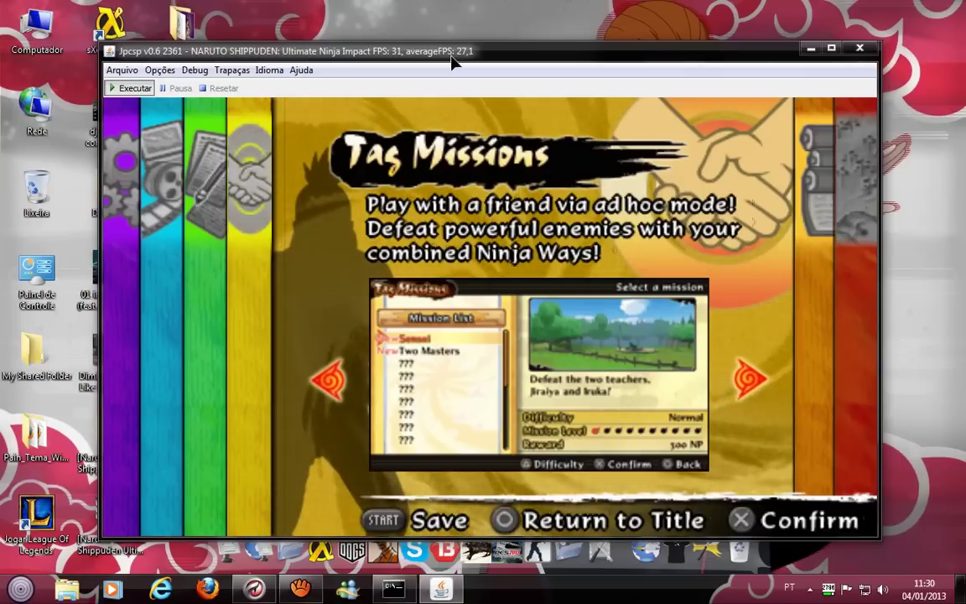
key("s")
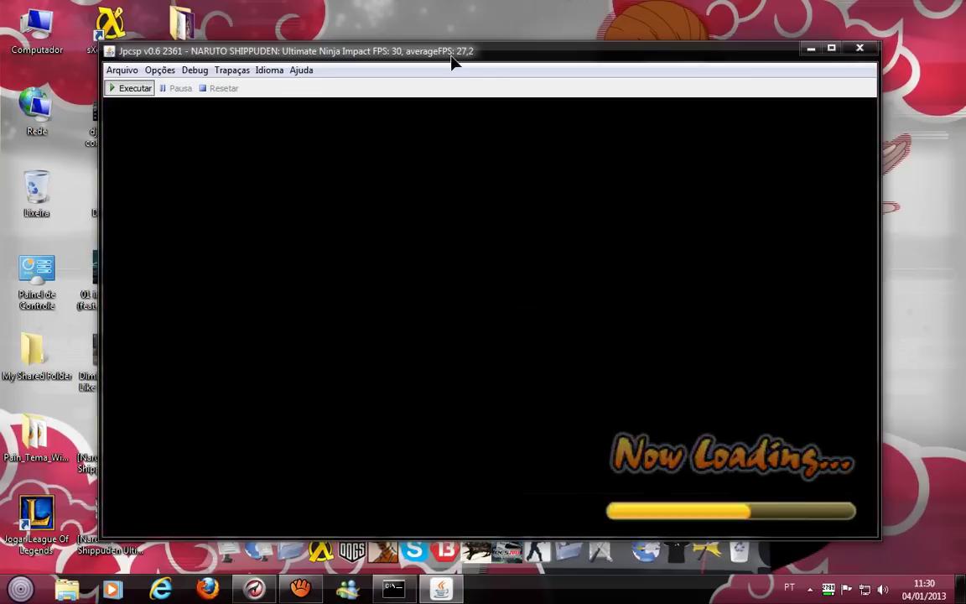
key("Down")
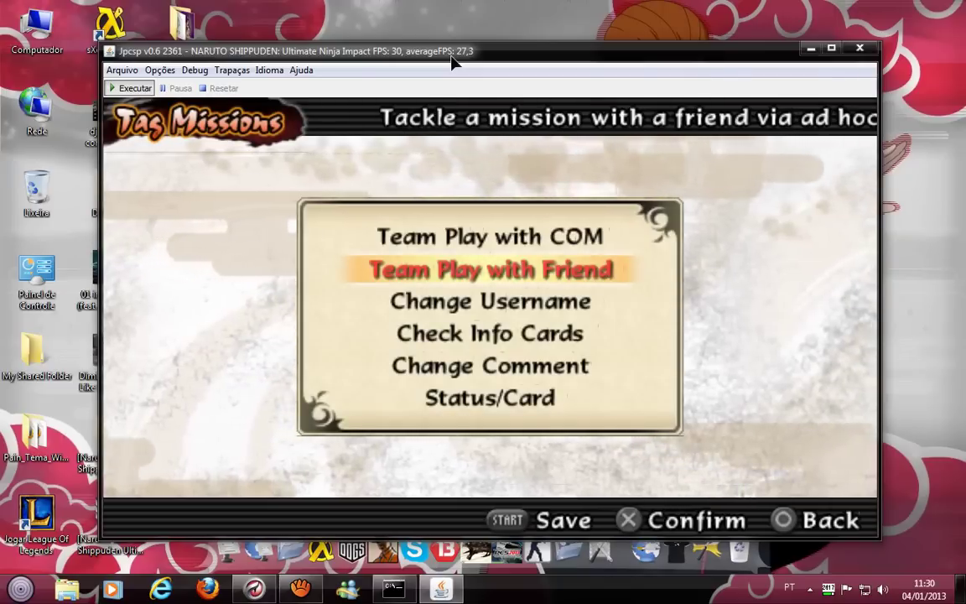
key("Up")
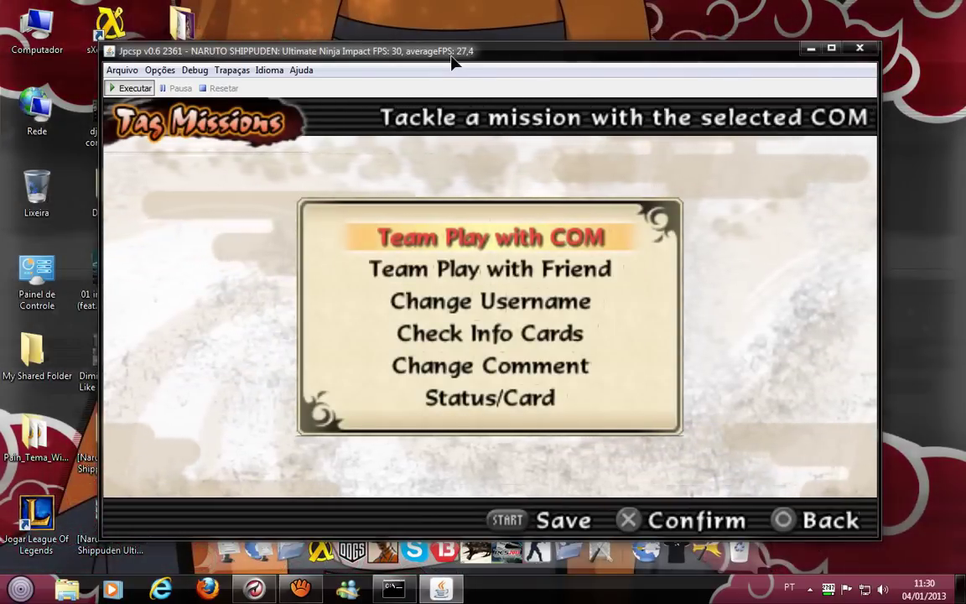
key("s")
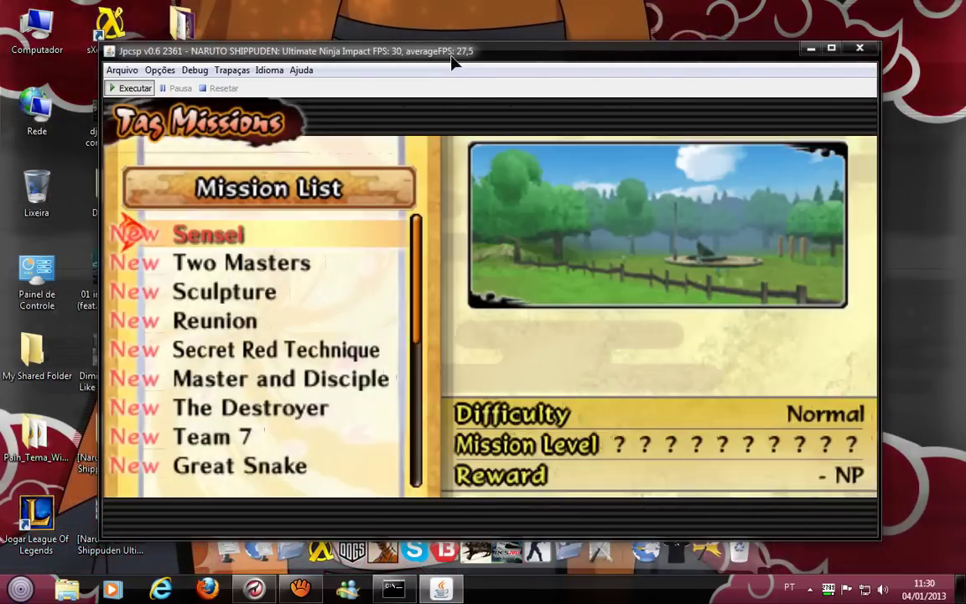
Look through the missions offered in the Tag Missions mission list.
key("Down")
key("Down")
key("Down")
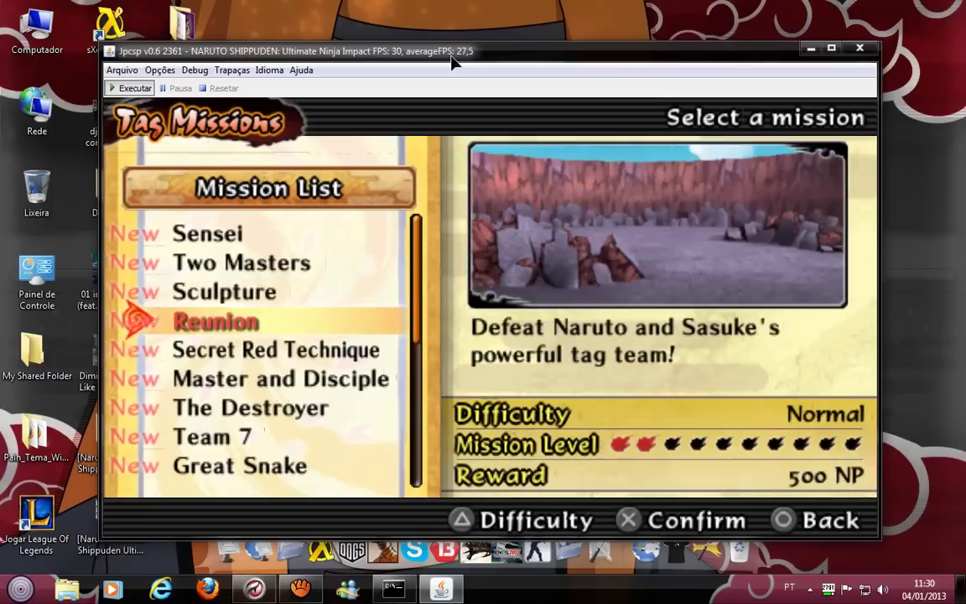
key("Down")
key("Down")
key("Down")
key("Down")
key("Down")
key("Down")
key("Down")
key("Down")
key("Down")
key("Down")
key("Down")
key("Down")
key("Down")
key("Down")
key("Down")
key("Down")
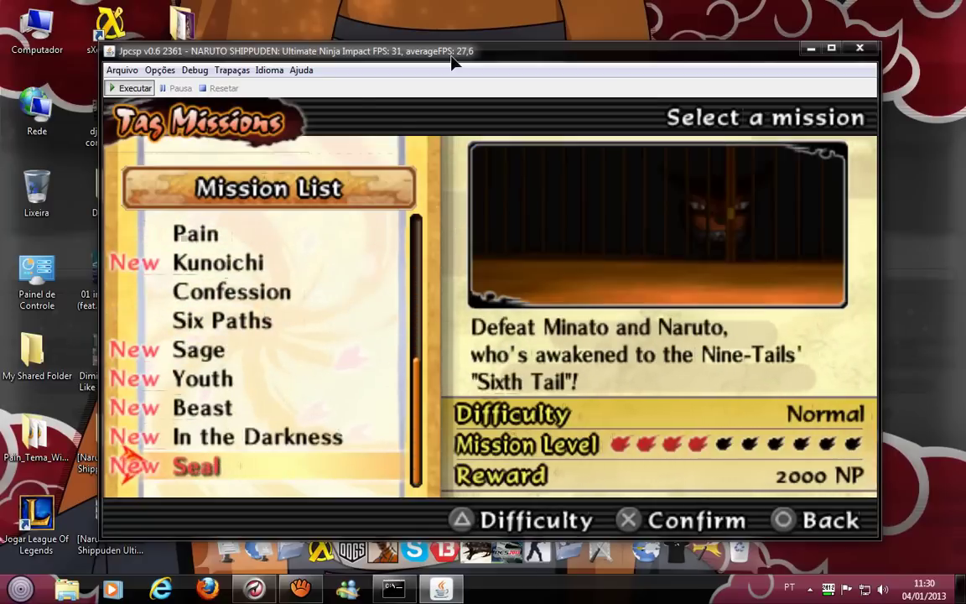
key("Down")
key("Down")
key("Down")
key("Down")
key("Down")
key("Down")
key("Down")
key("Down")
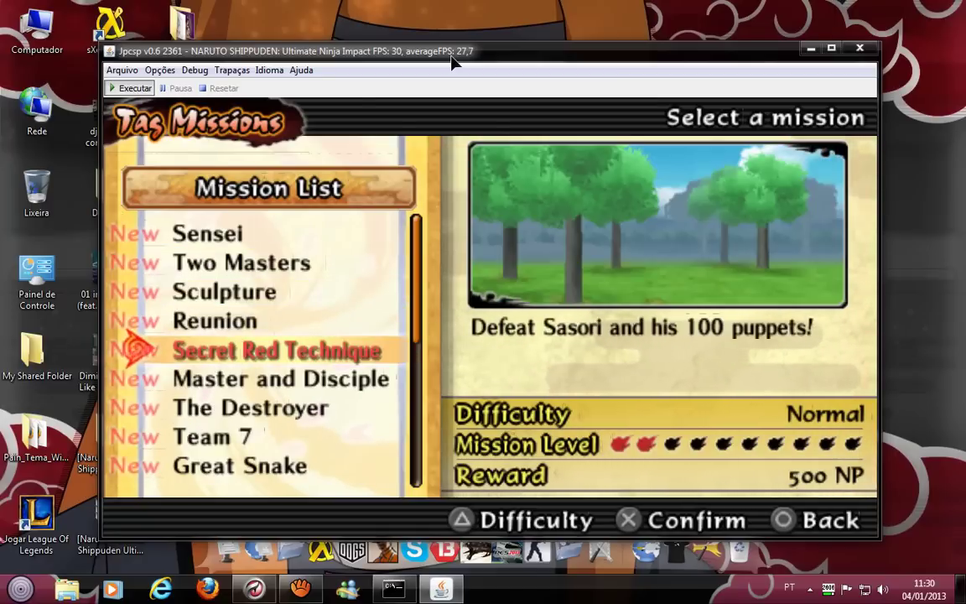
key("Down")
key("Down")
key("Down")
key("Down")
key("Down")
key("Down")
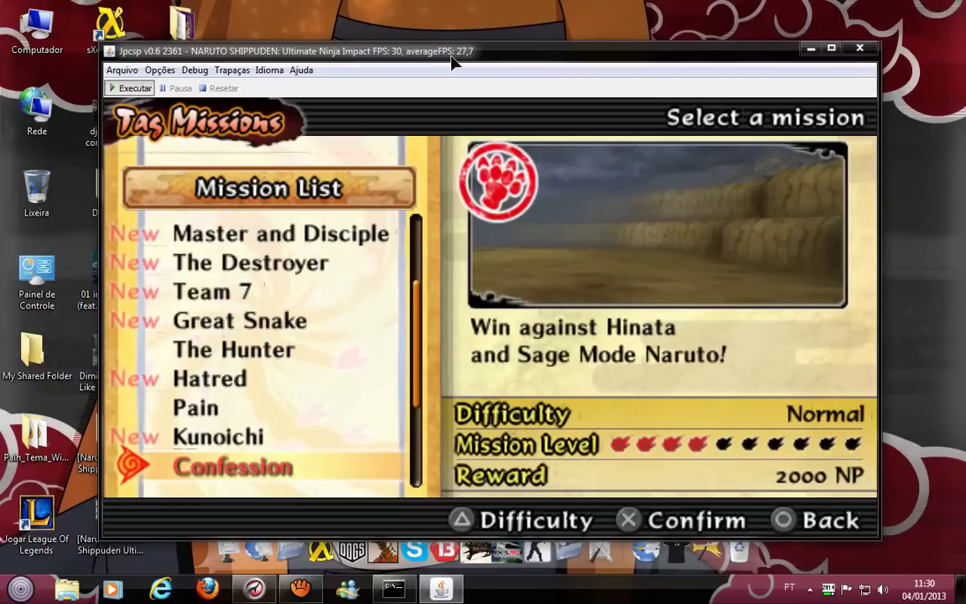
Select the Hatred mission against Itachi and Sasuke and begin it.
key("Up")
key("Up")
key("Up")
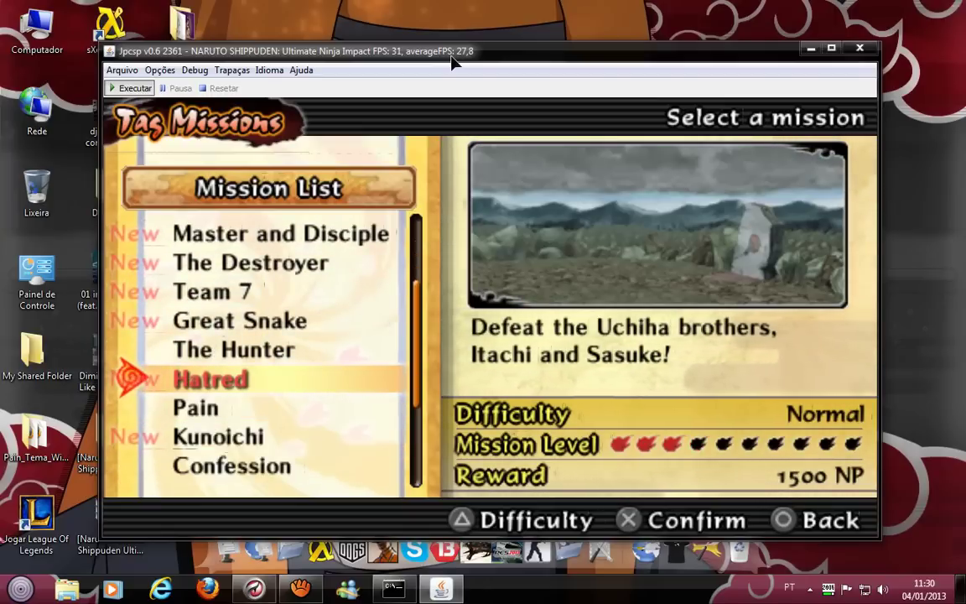
key("s")
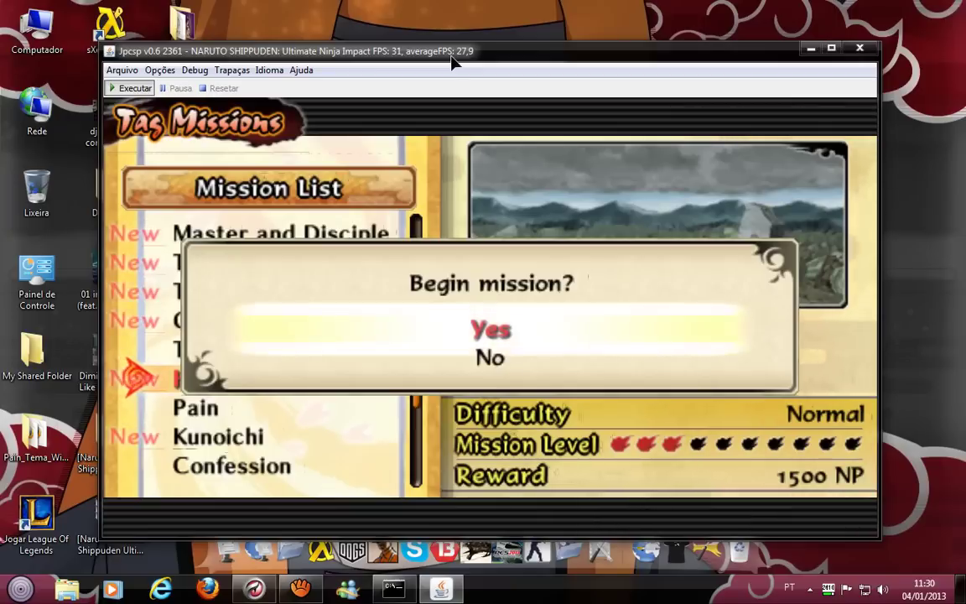
key("s")
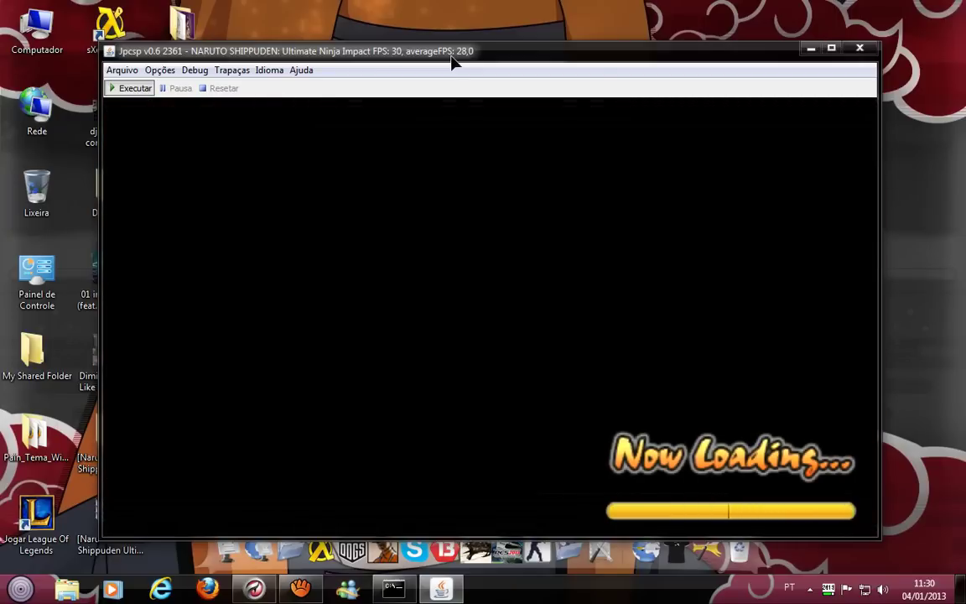
Go through the playable characters for 1P and highlight Itachi Uchiha.
key("Left")
key("Left")
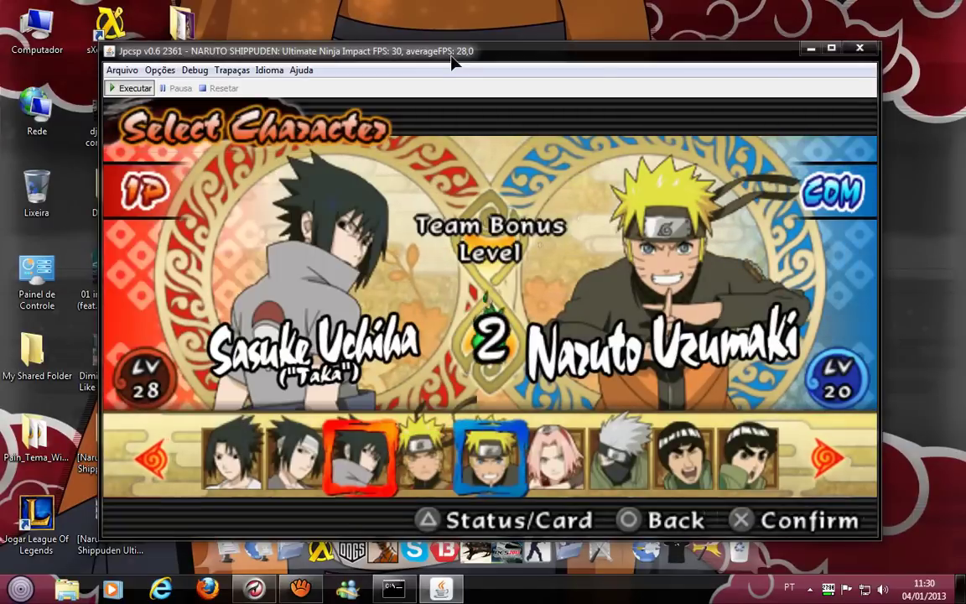
key("Right")
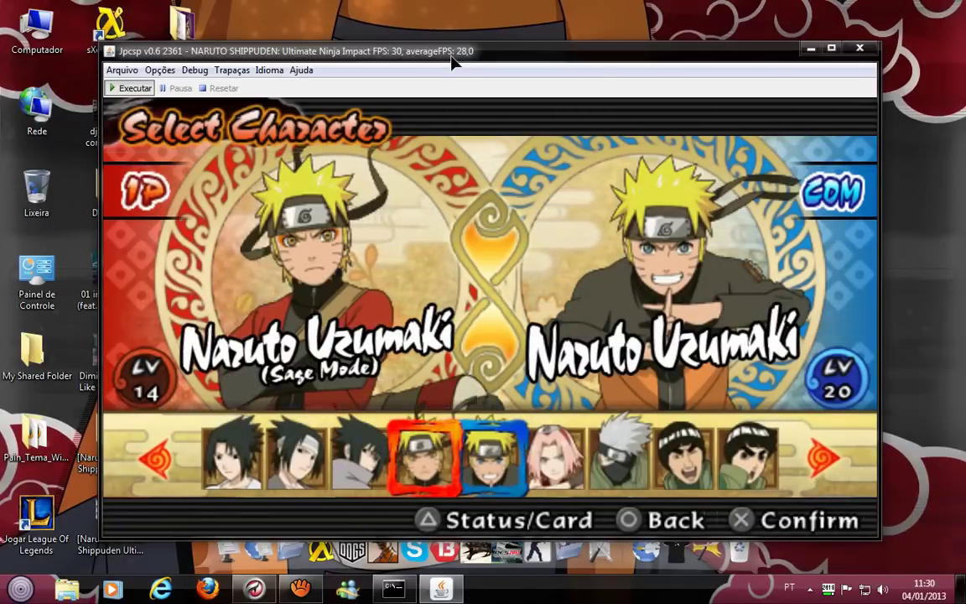
key("Left")
key("Left")
key("Left")
key("Left")
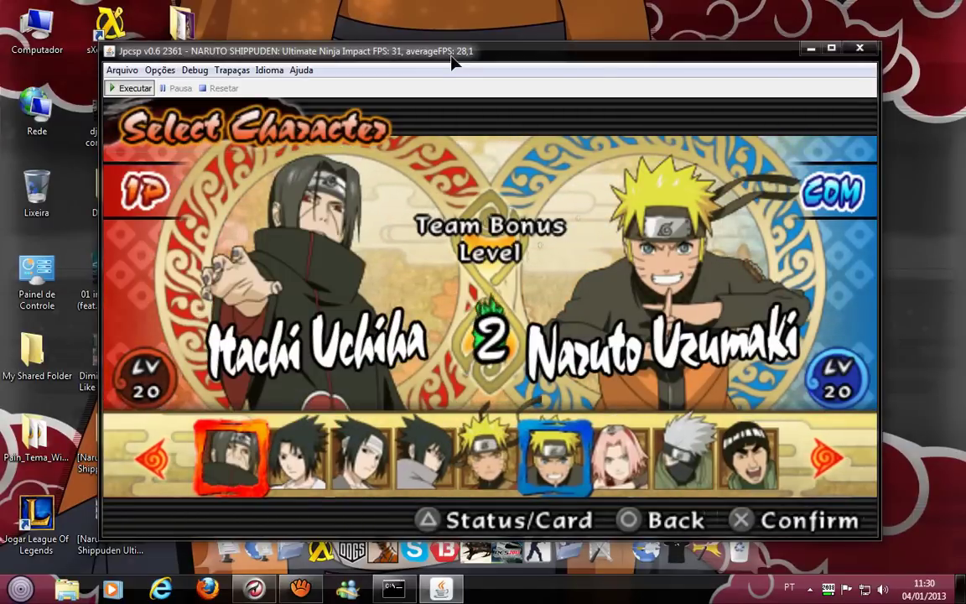